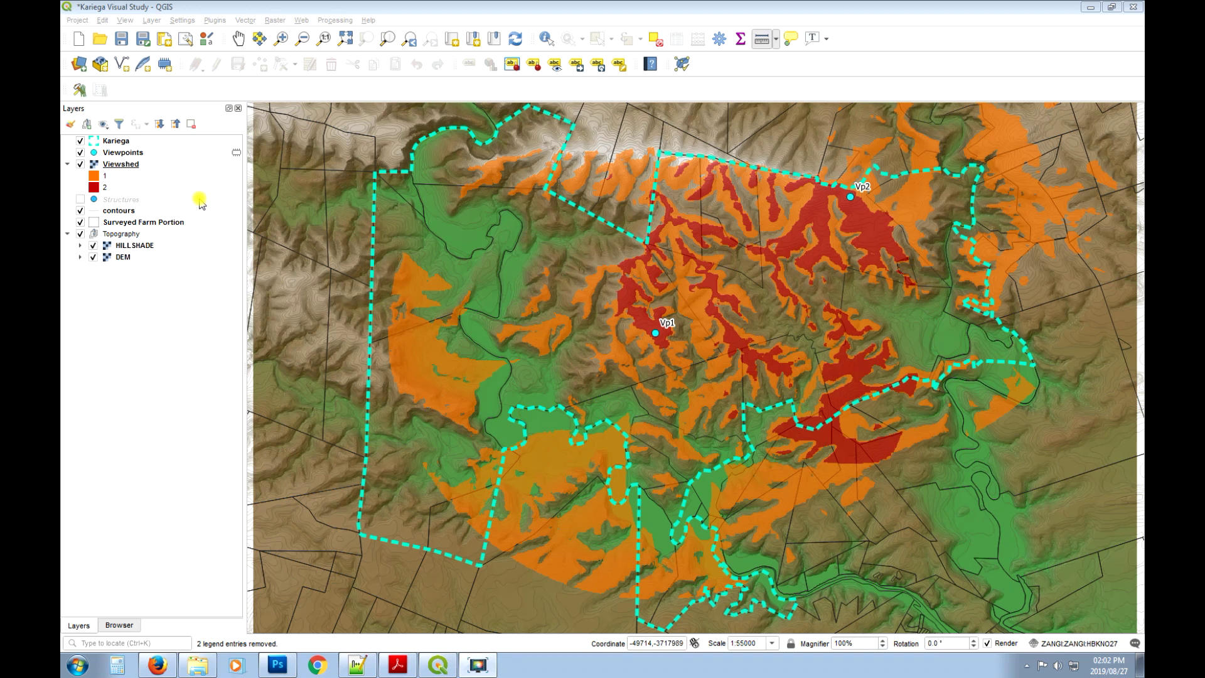
Turn on the Structures layer and select it in the Layers panel.
click(129, 201)
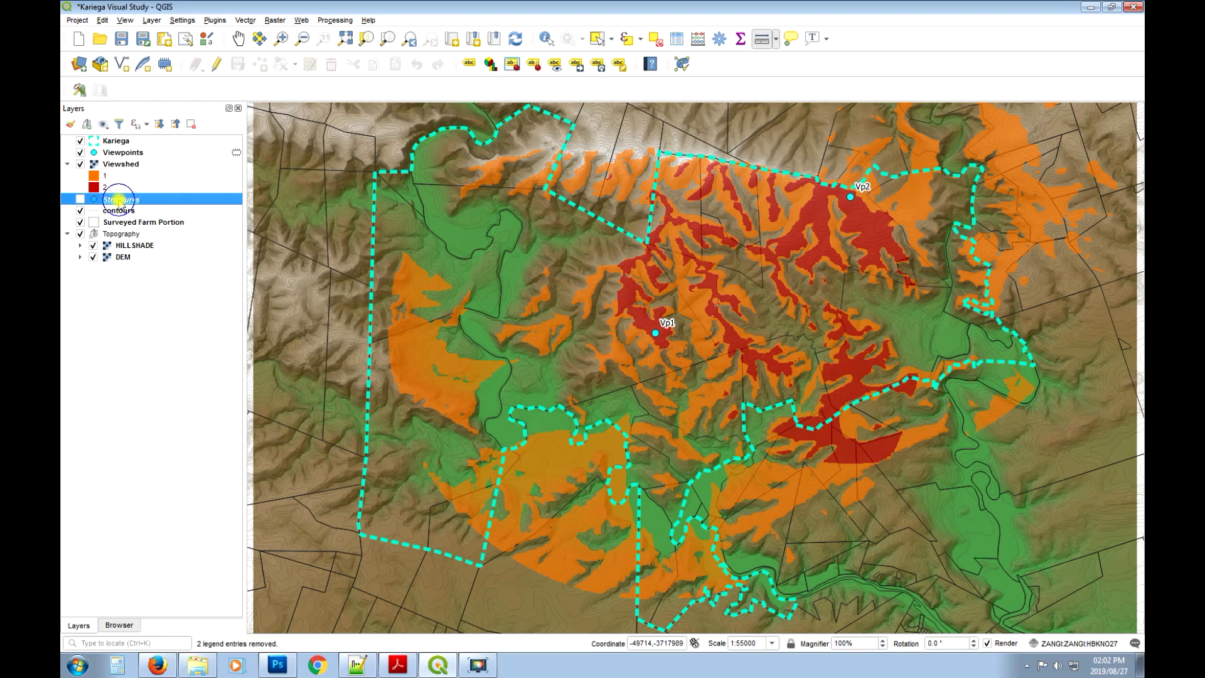
right_click(119, 200)
click(80, 199)
click(81, 199)
Inspect the Structures attribute table, then return to the previous wider map extent.
right_click(142, 201)
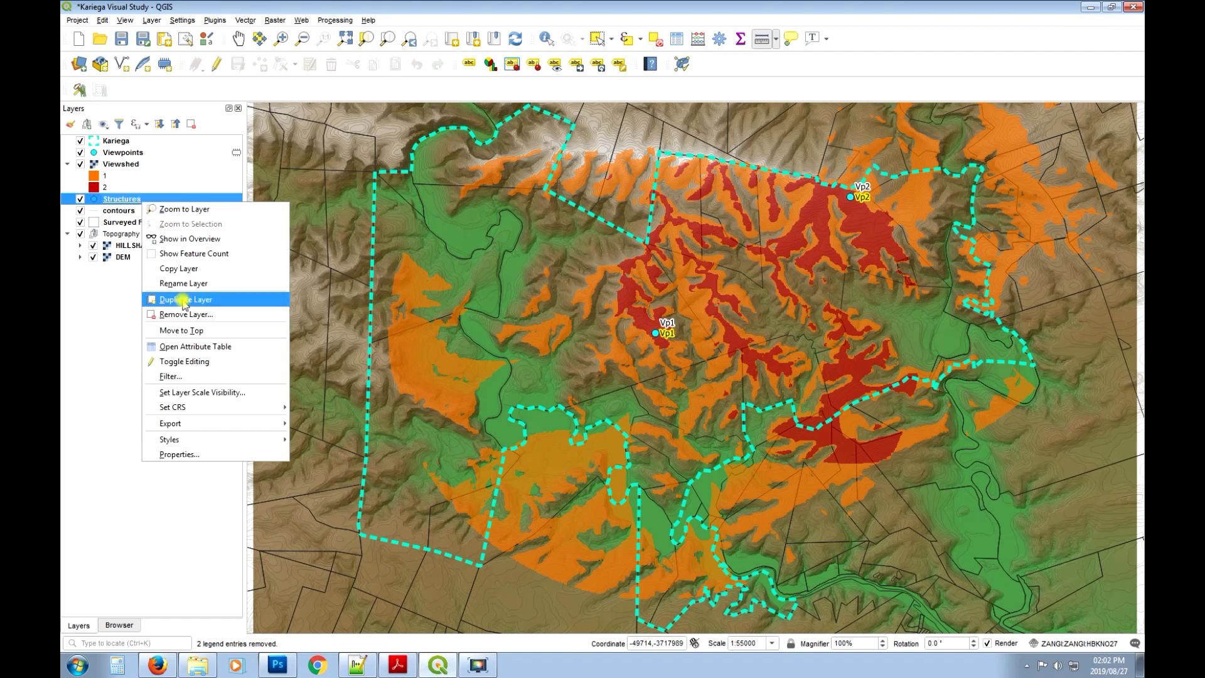
click(227, 347)
drag(565, 159, 701, 356)
scroll(538, 337, up, 1)
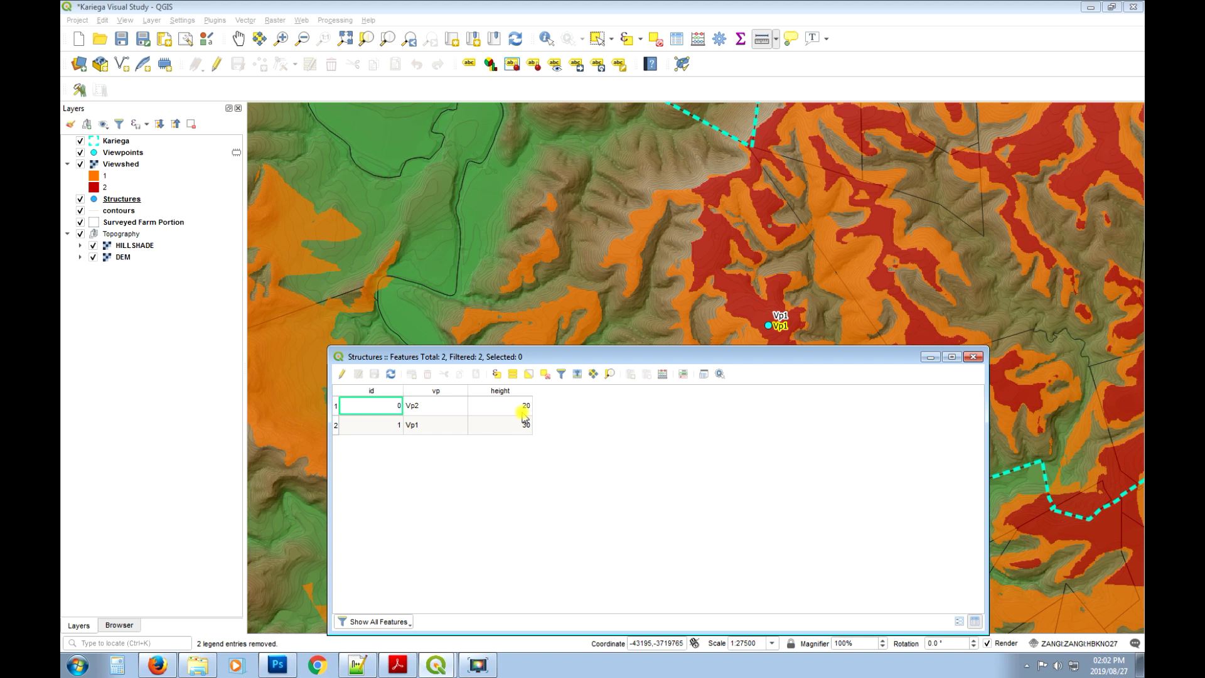
click(973, 356)
click(408, 38)
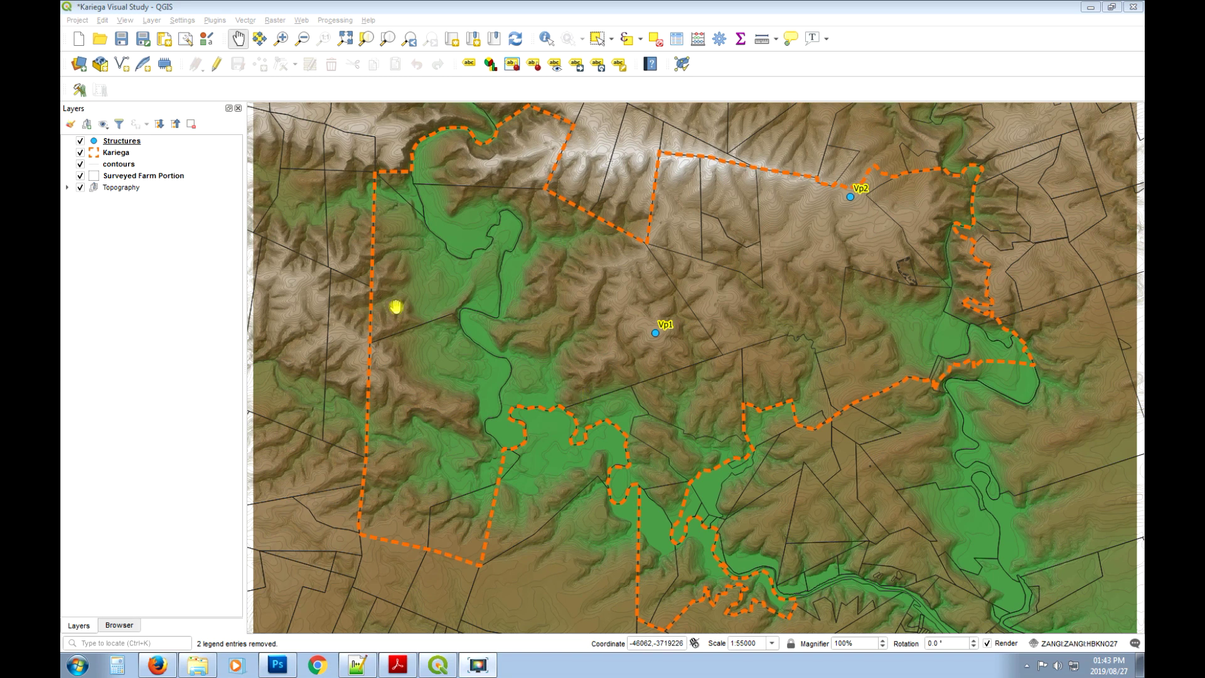
Expand the Topography group and toggle the DEM colour legend, leaving it collapsed.
click(67, 187)
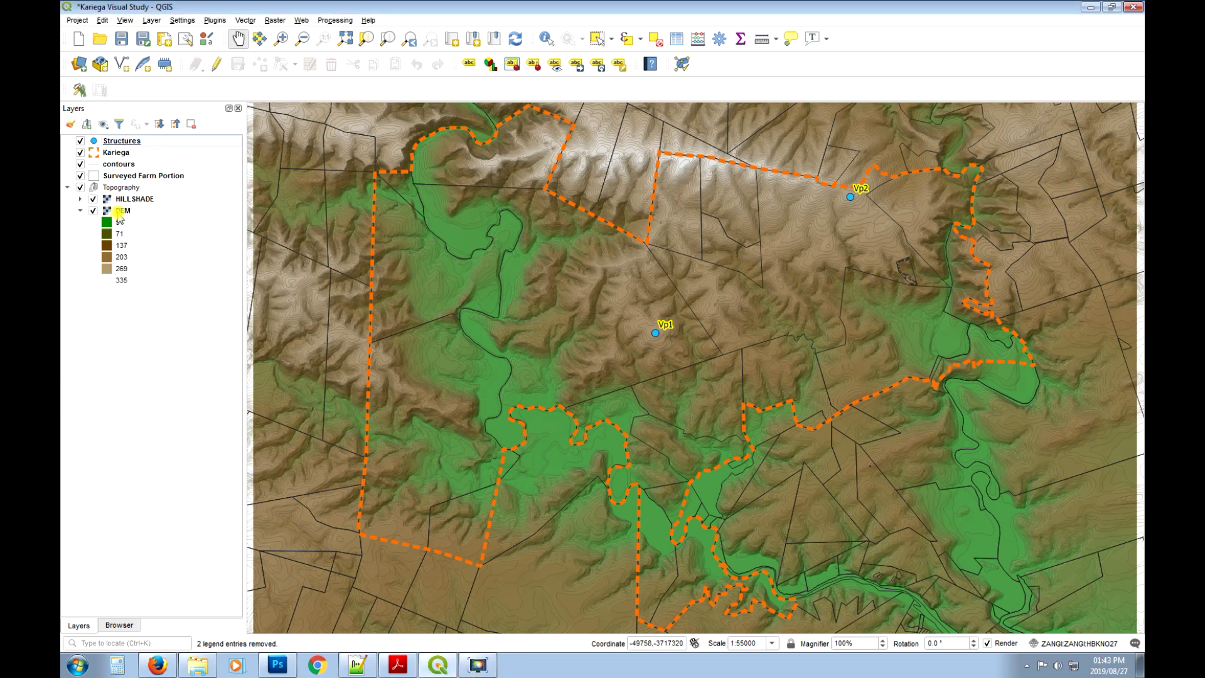
click(80, 210)
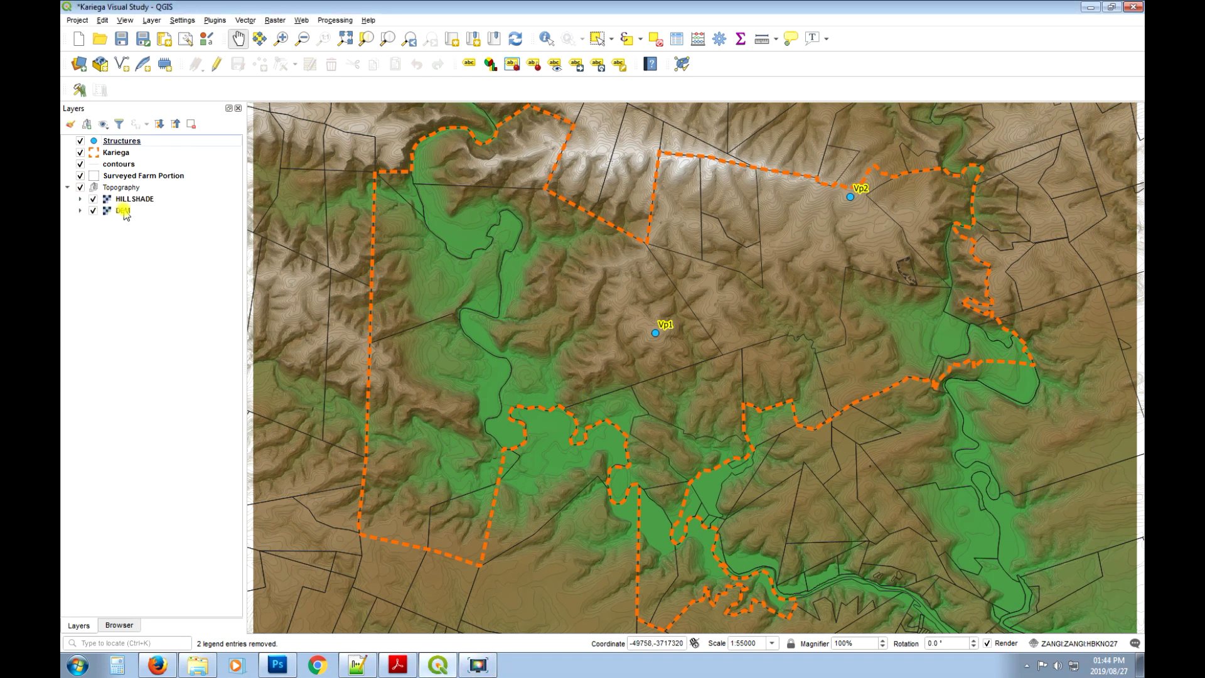
click(80, 210)
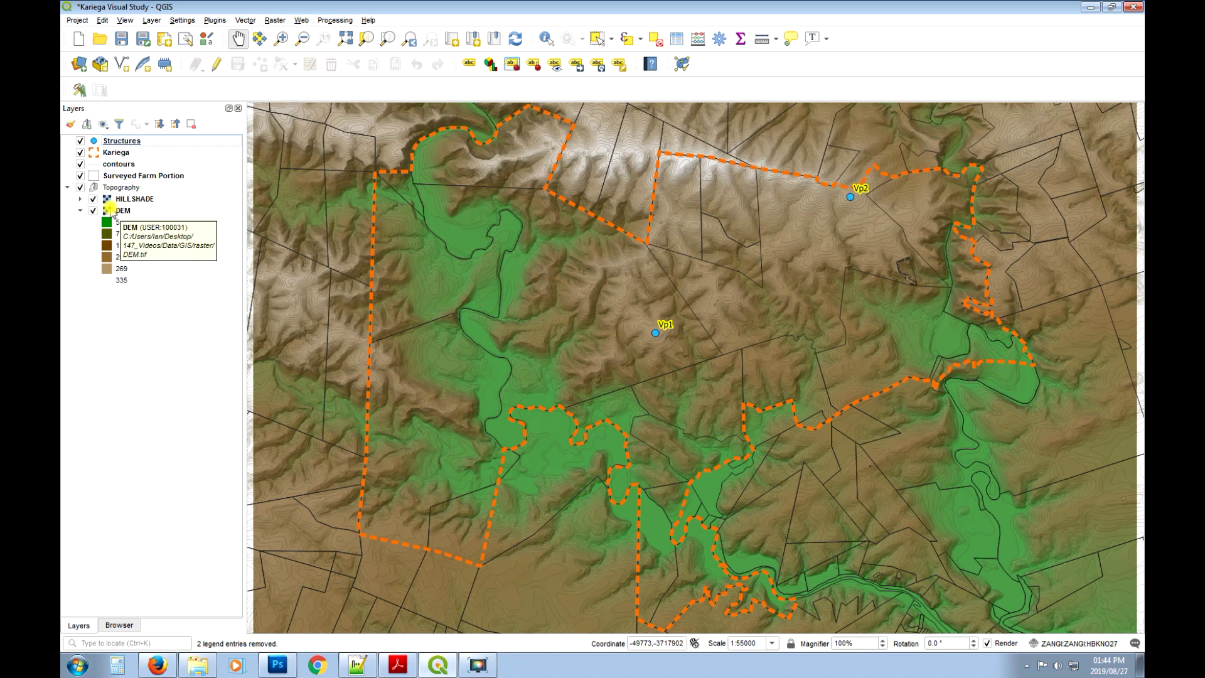
click(80, 210)
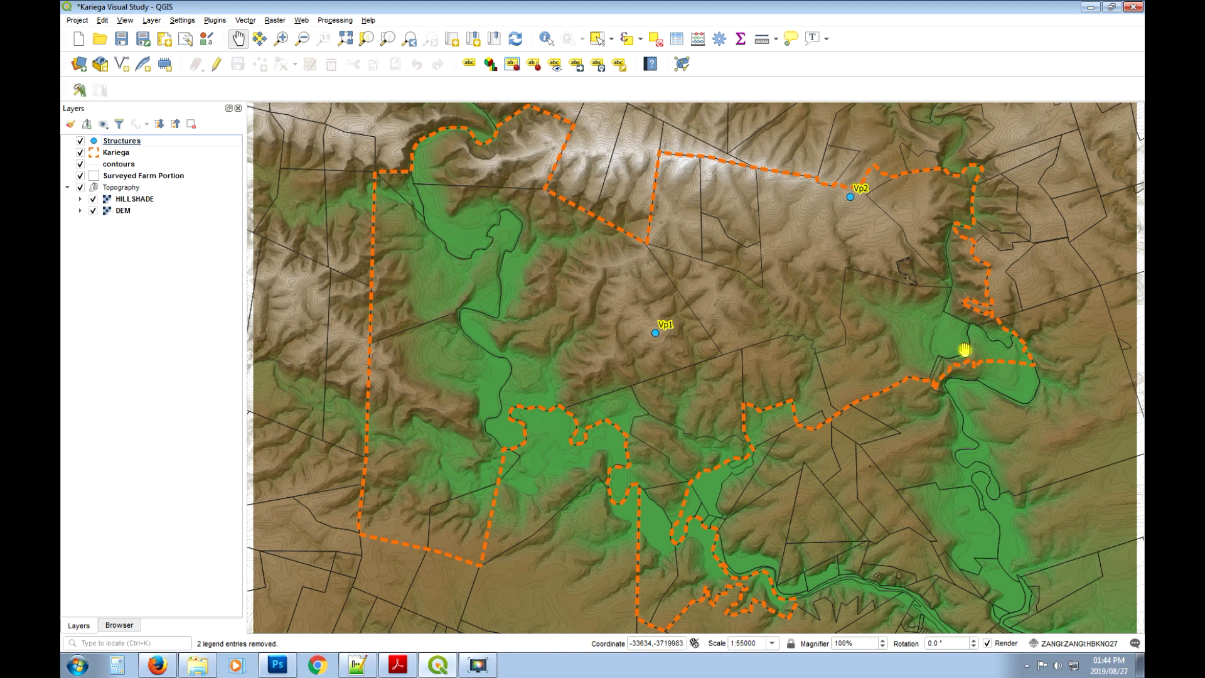
Enable the Visibility Analysis plugin, version 0.6.6, in the plugin manager.
click(215, 21)
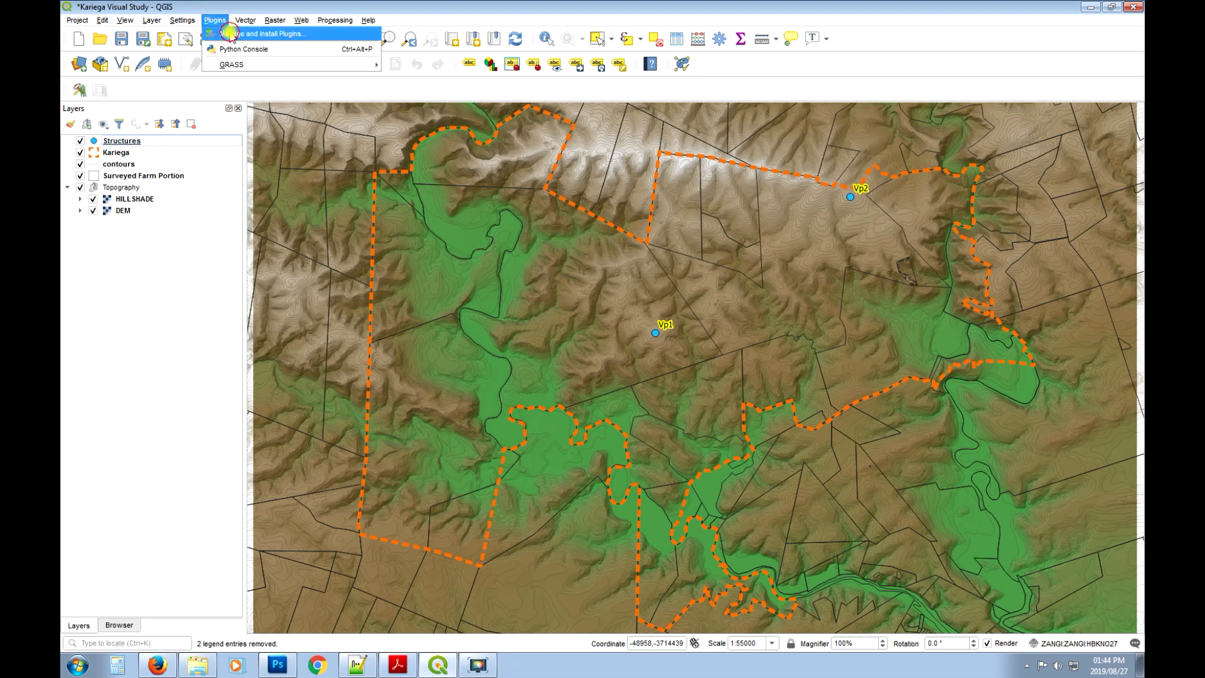
click(229, 33)
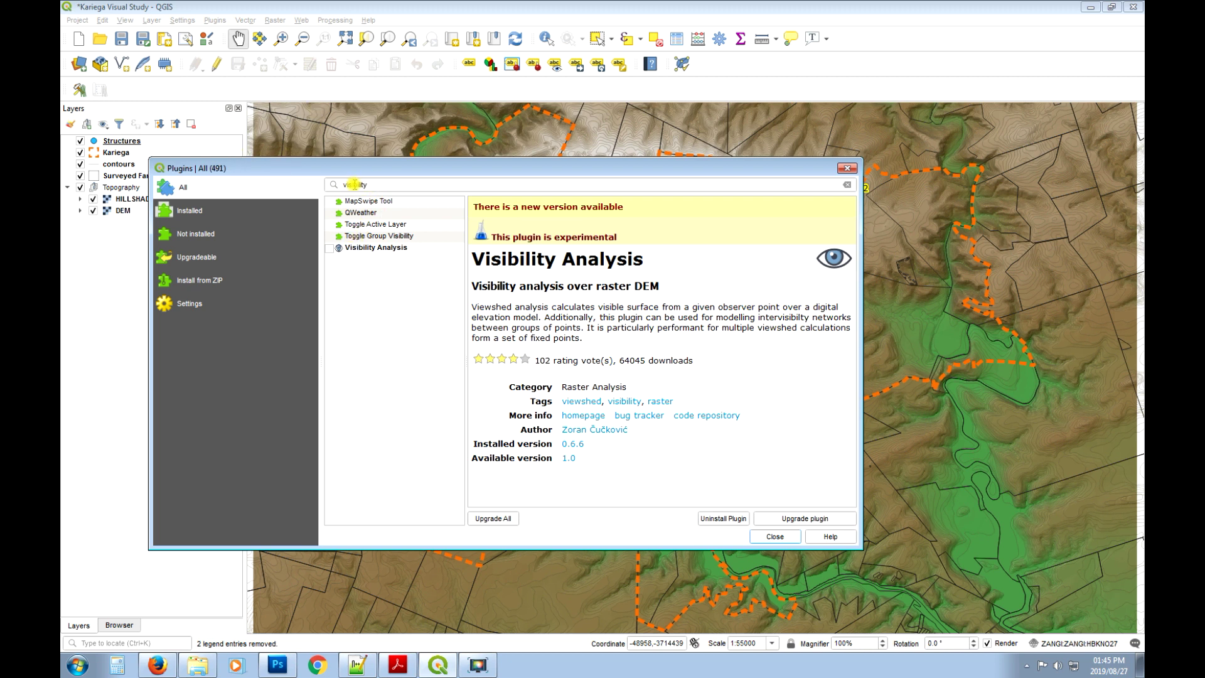
click(329, 249)
click(783, 537)
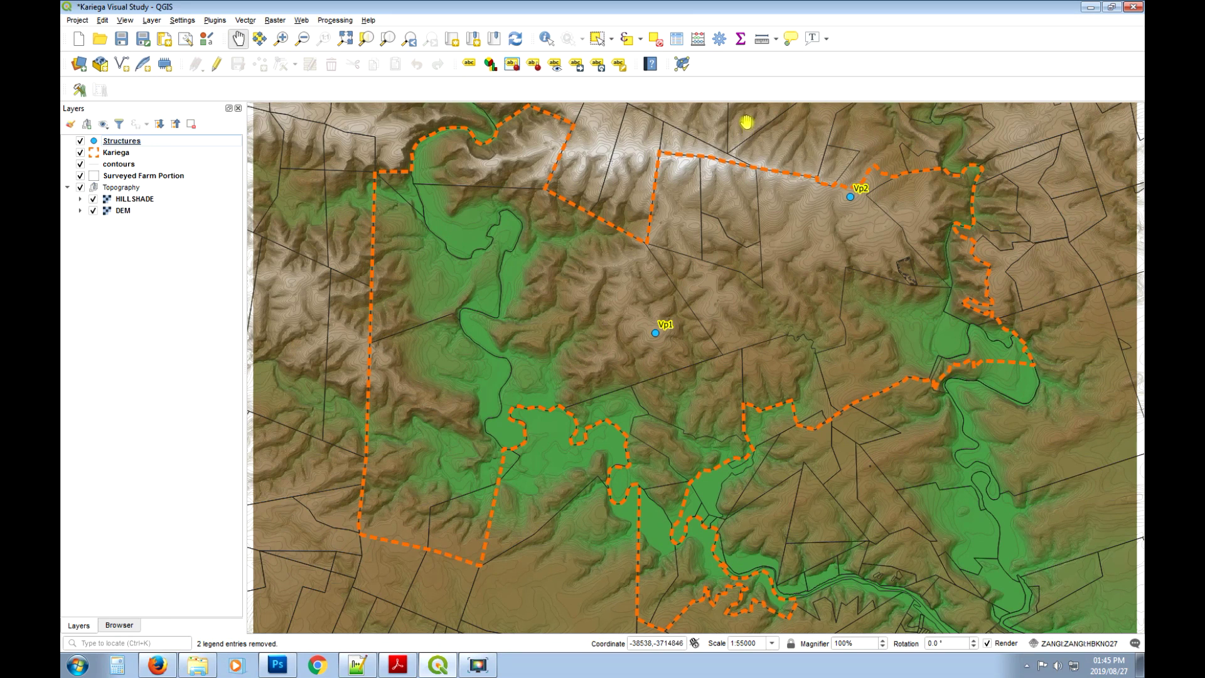
Show the Processing Toolbox and review the Structures attribute table.
click(719, 39)
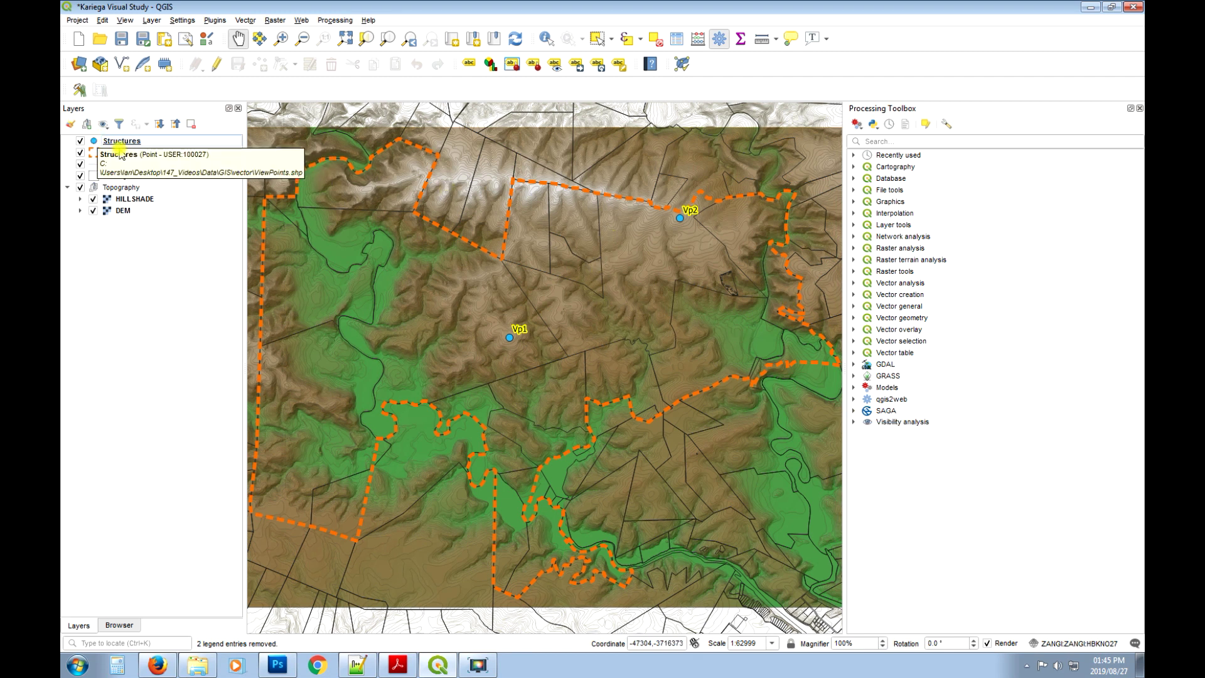
right_click(133, 145)
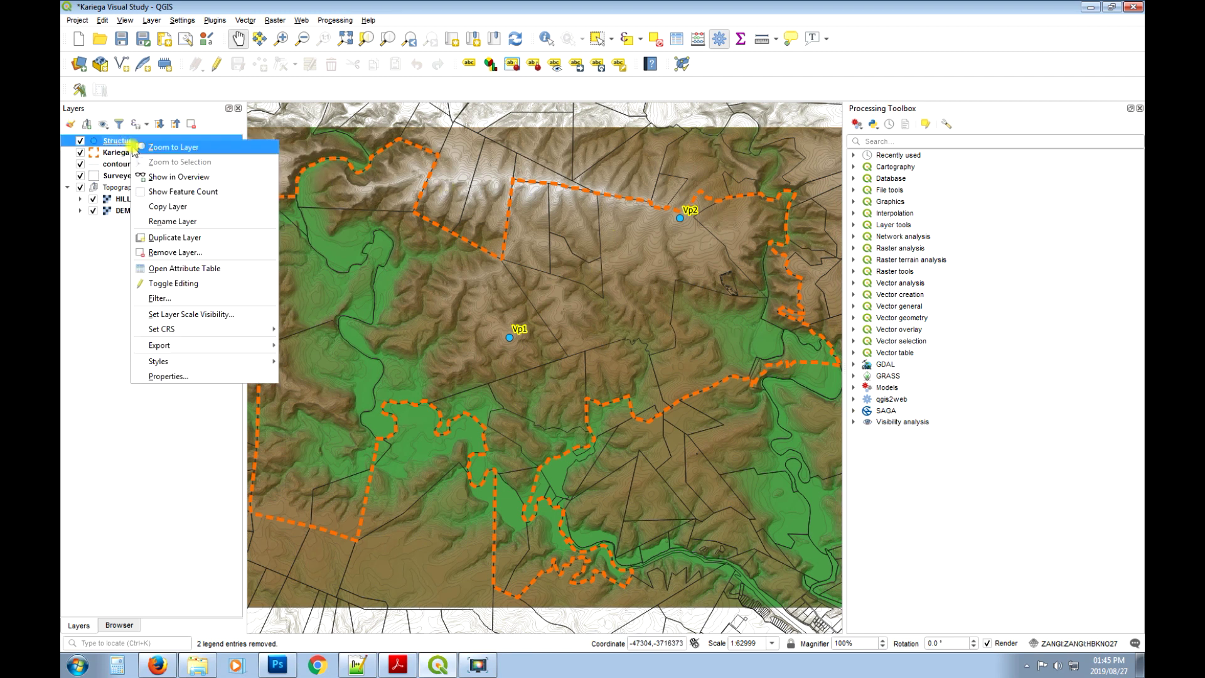
click(248, 271)
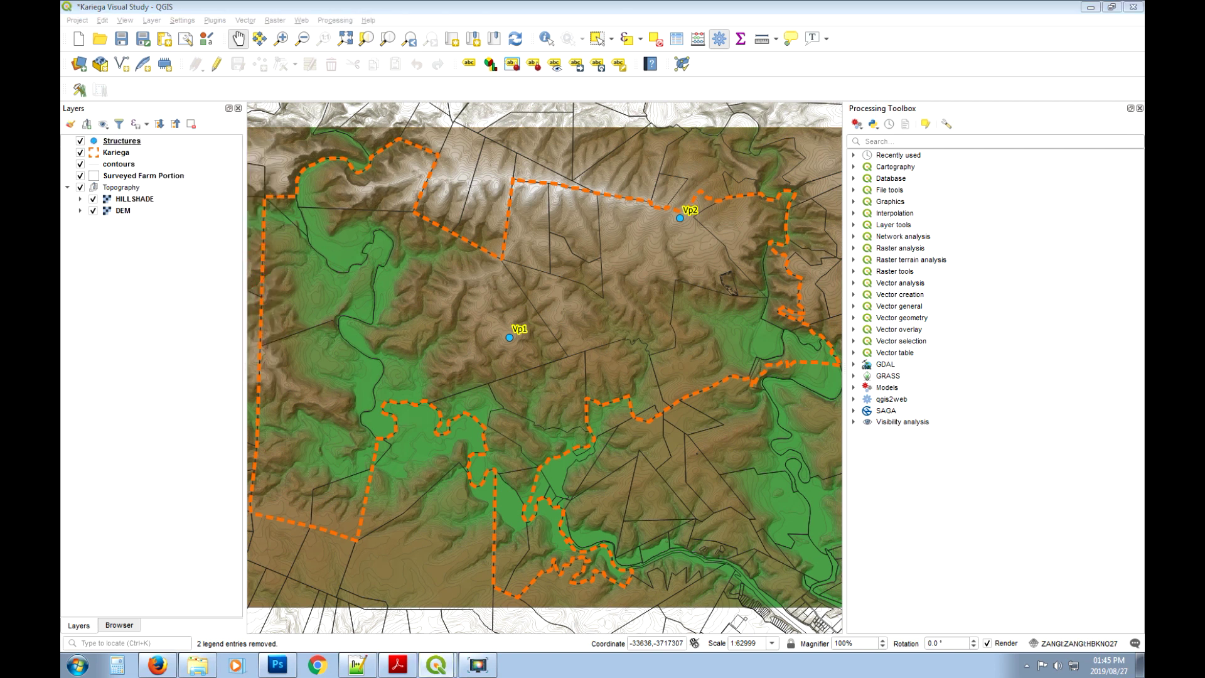
drag(654, 143, 551, 161)
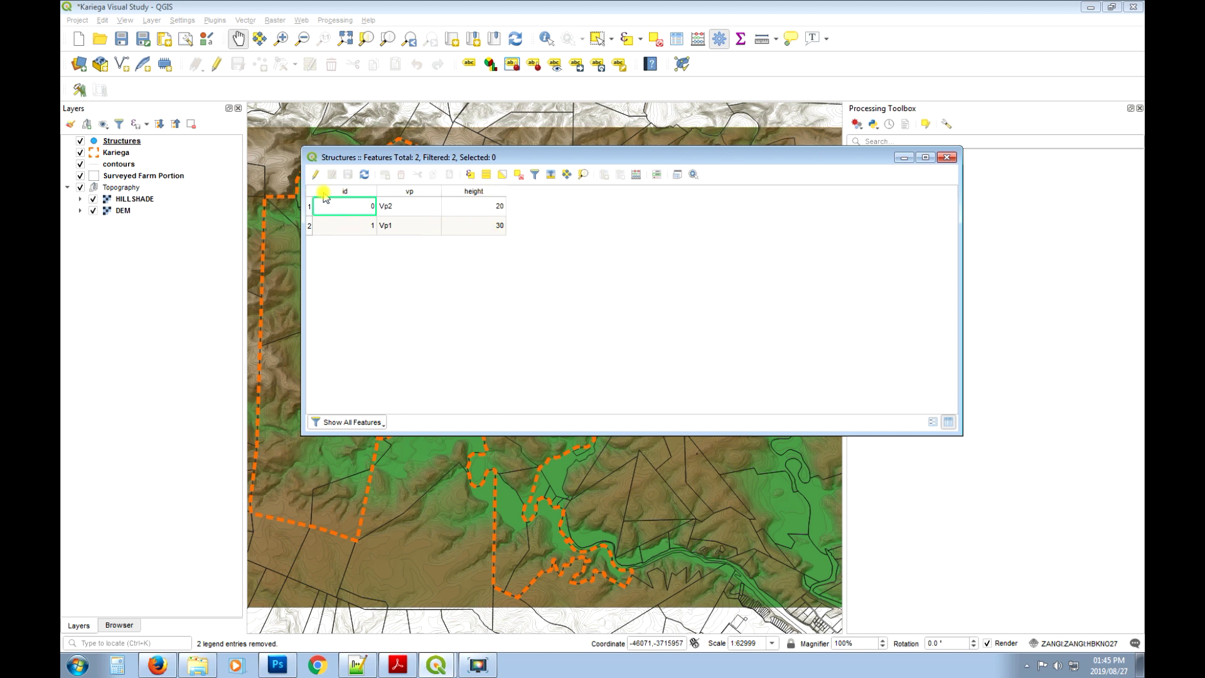
click(947, 157)
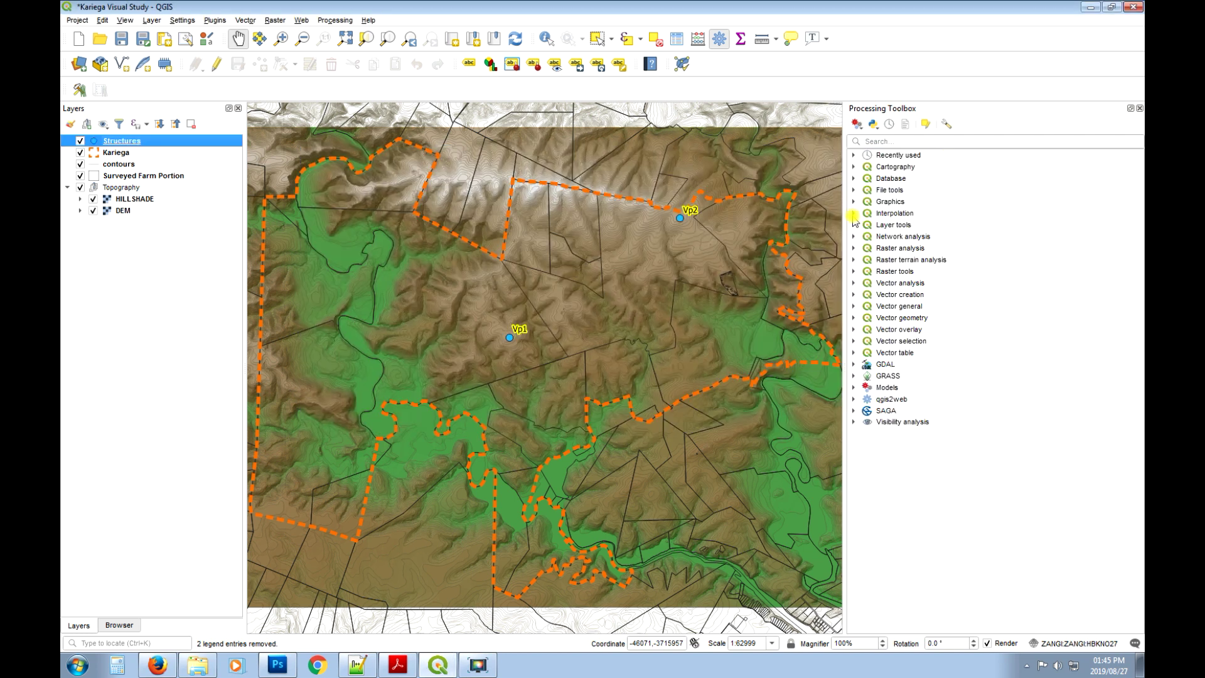
Launch Create viewpoints from the Visibility analysis algorithms, with Structures as observers.
click(854, 421)
click(866, 440)
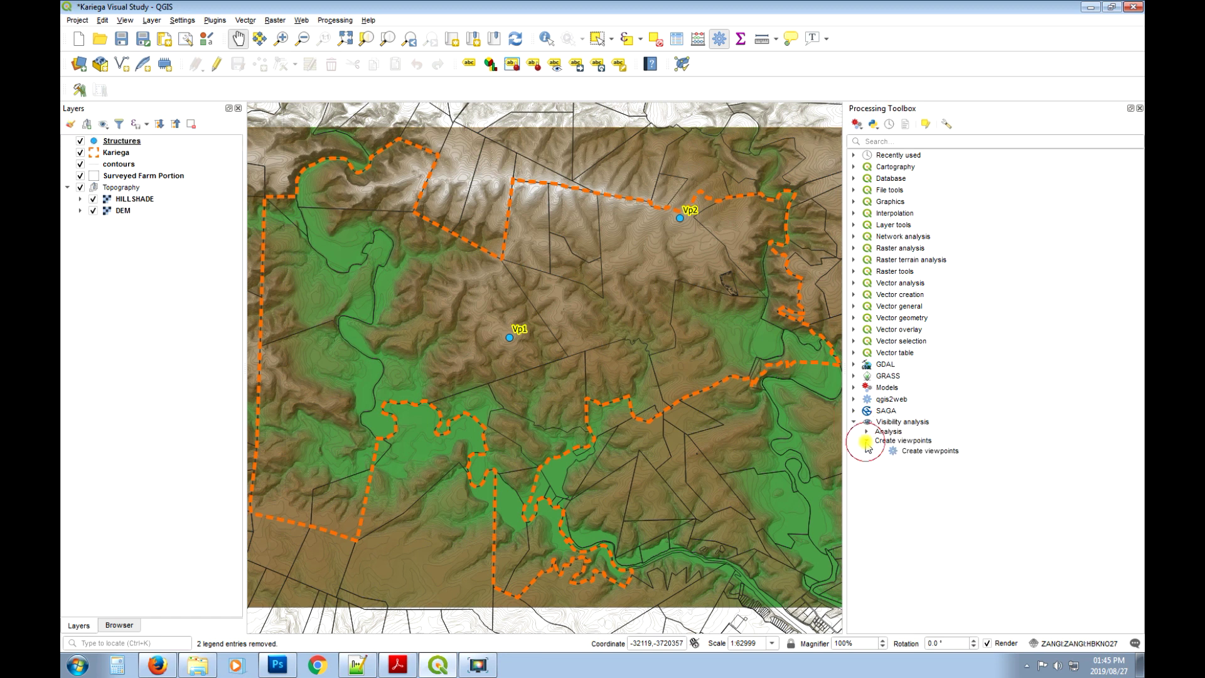
double_click(936, 451)
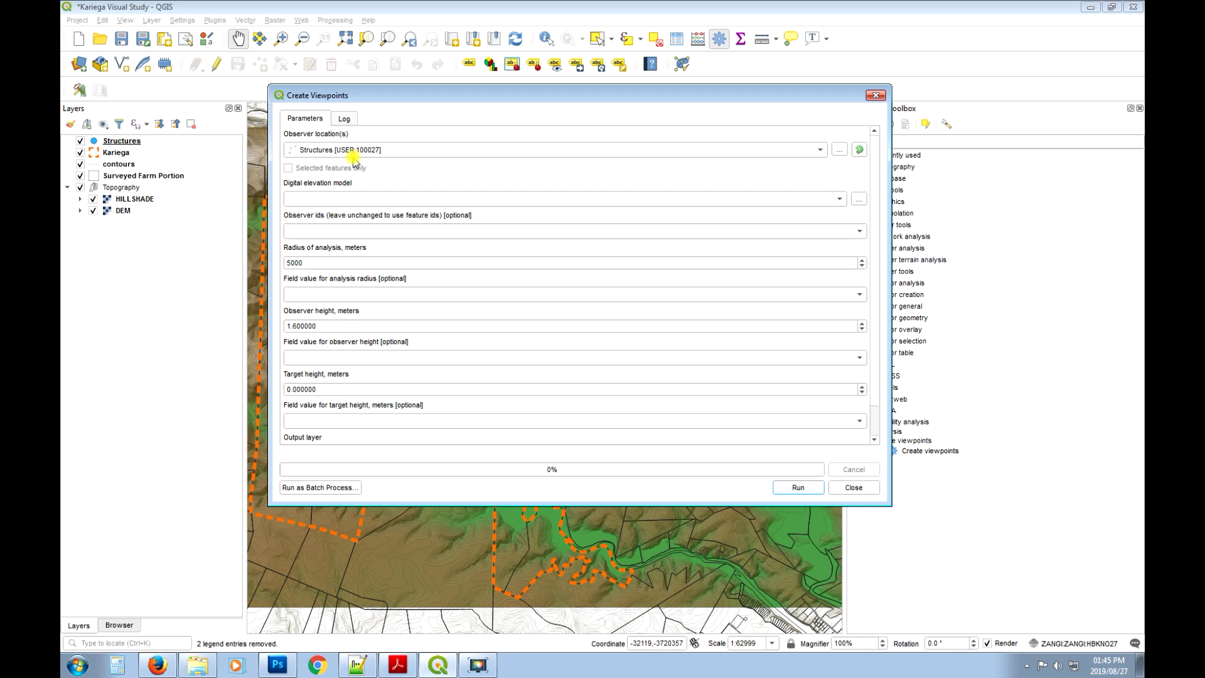
Choose DEM as elevation model, vp for observer ids, and a 6000 m radius.
click(604, 205)
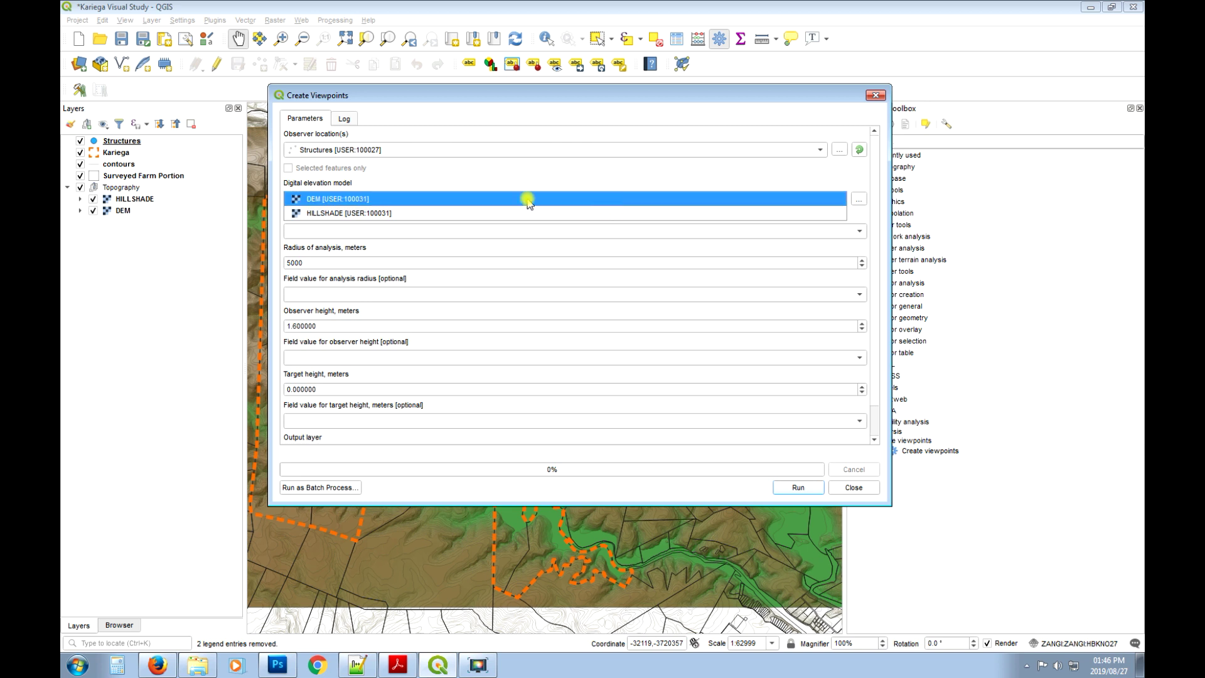
click(326, 199)
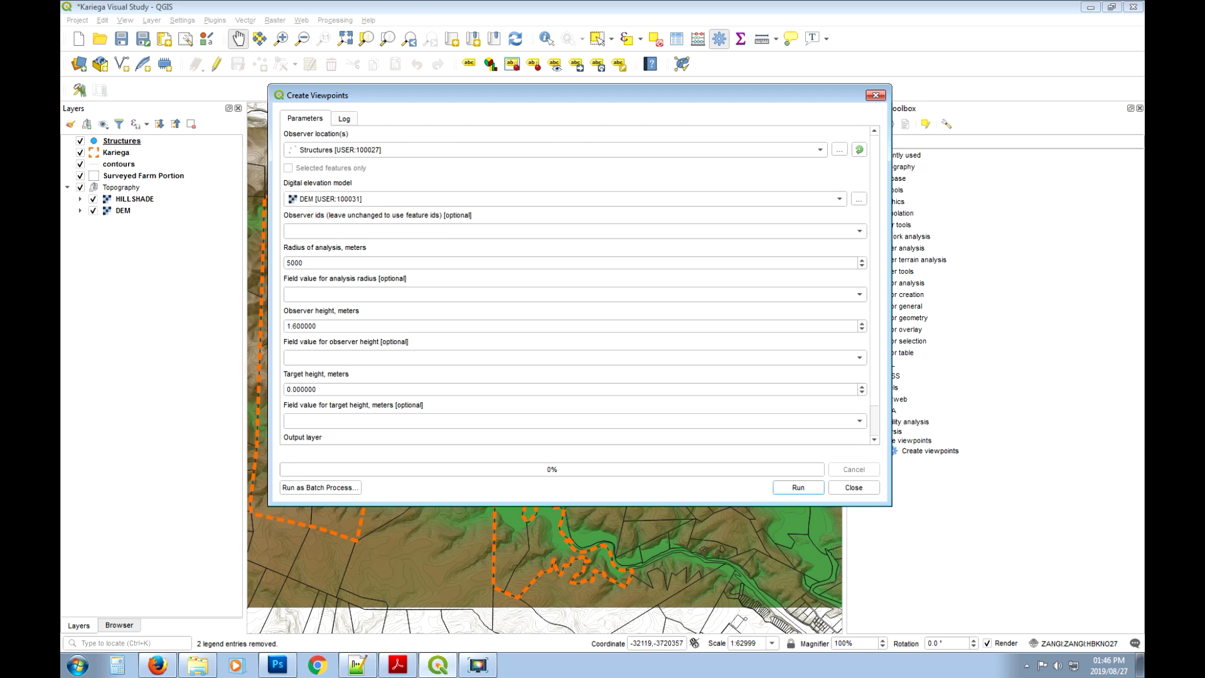
click(842, 237)
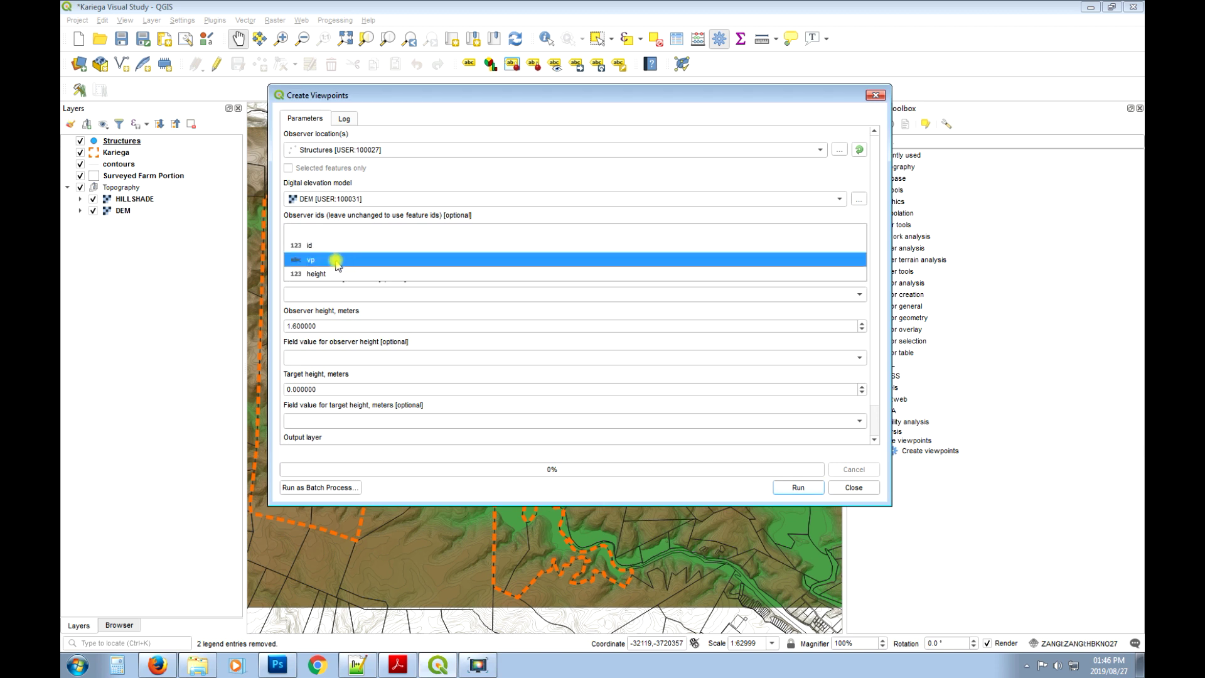
click(318, 260)
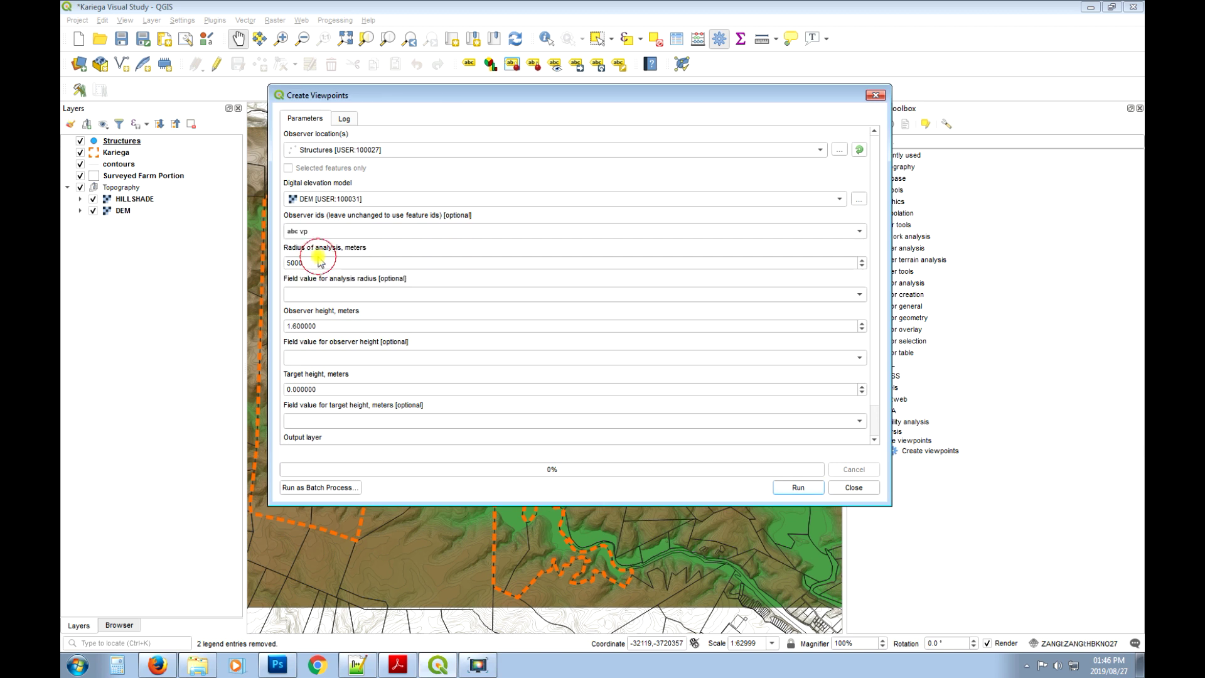
double_click(318, 264)
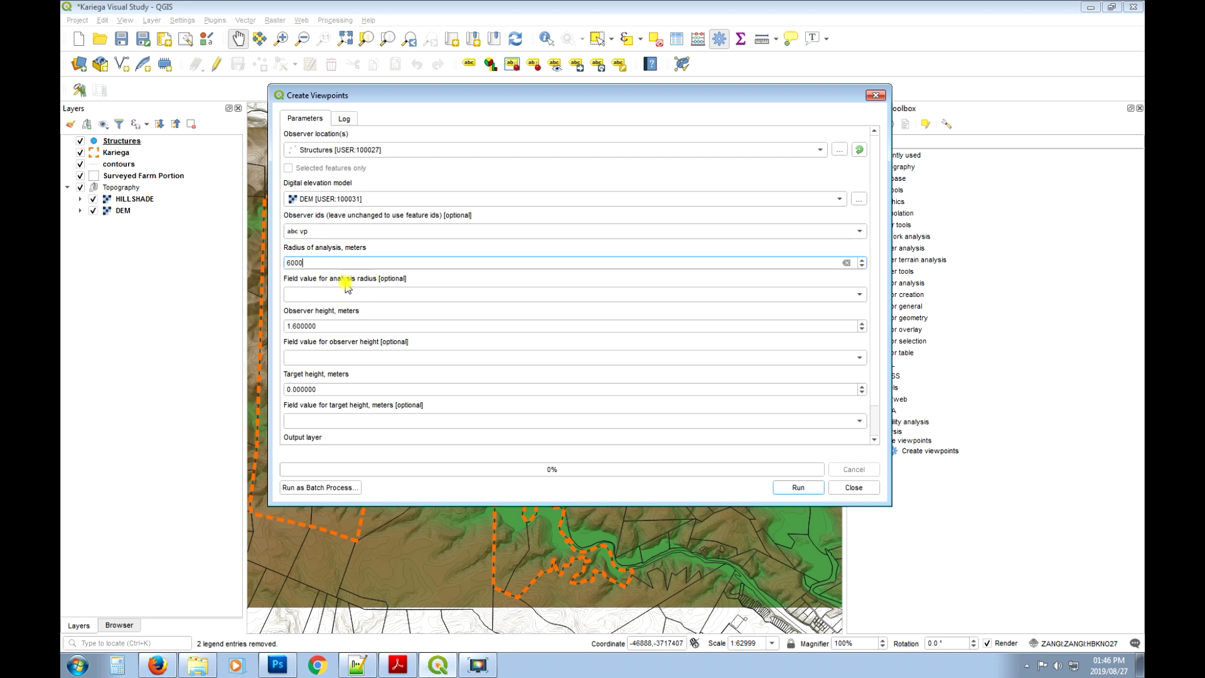
click(335, 326)
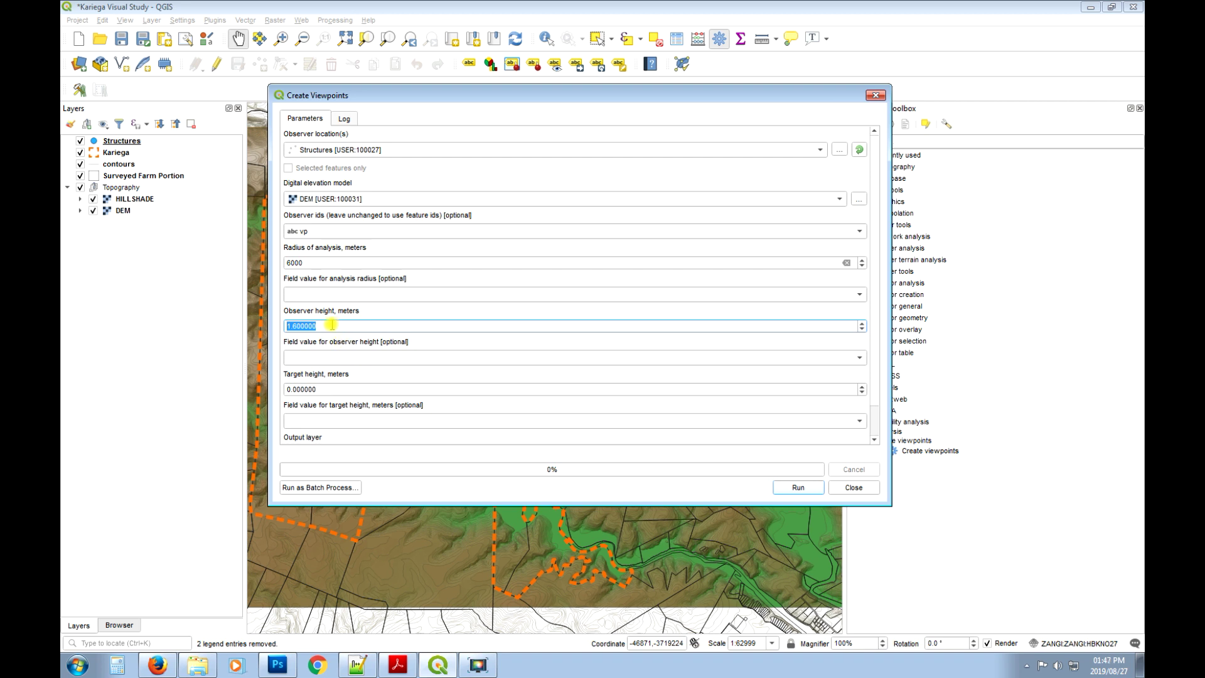
Set observer height 1.8 m taken from the height field, and target height 1.8 m.
text(1.8)
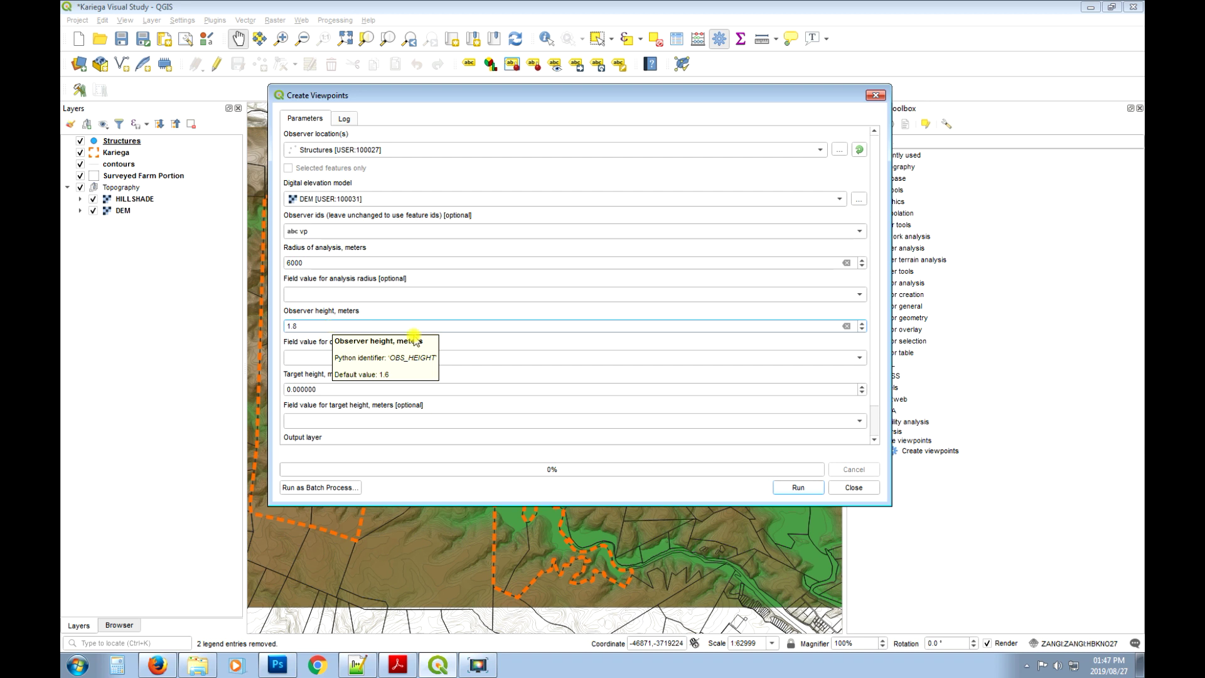
click(521, 345)
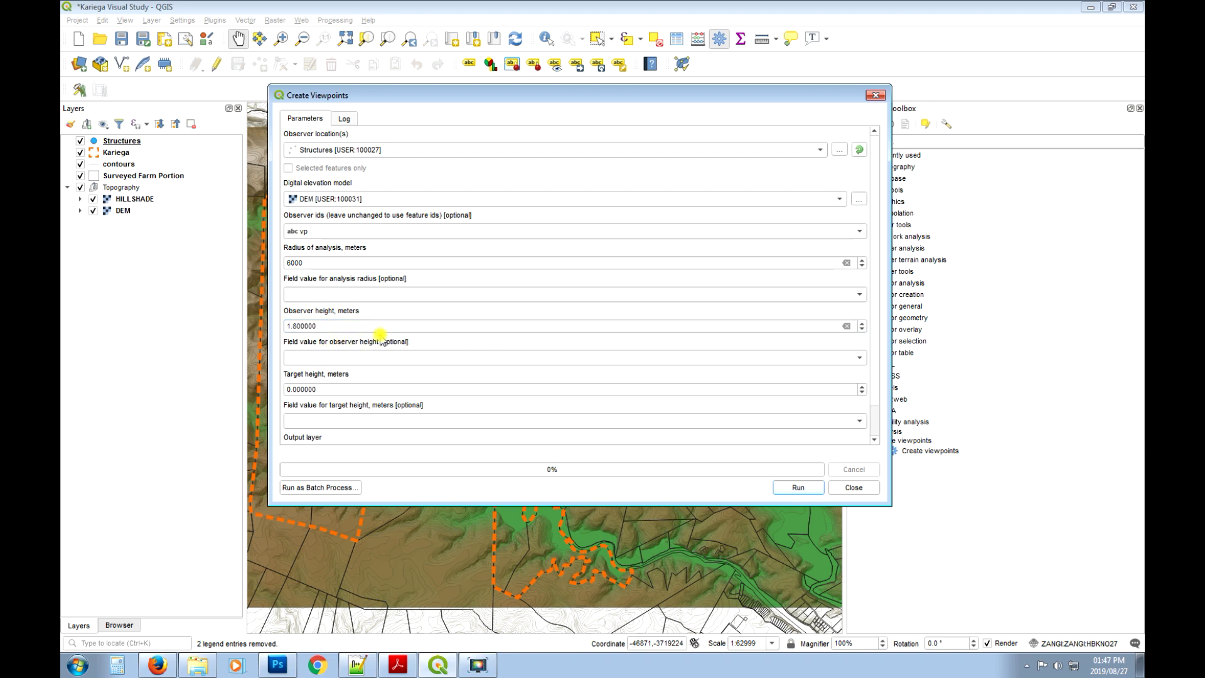
click(840, 362)
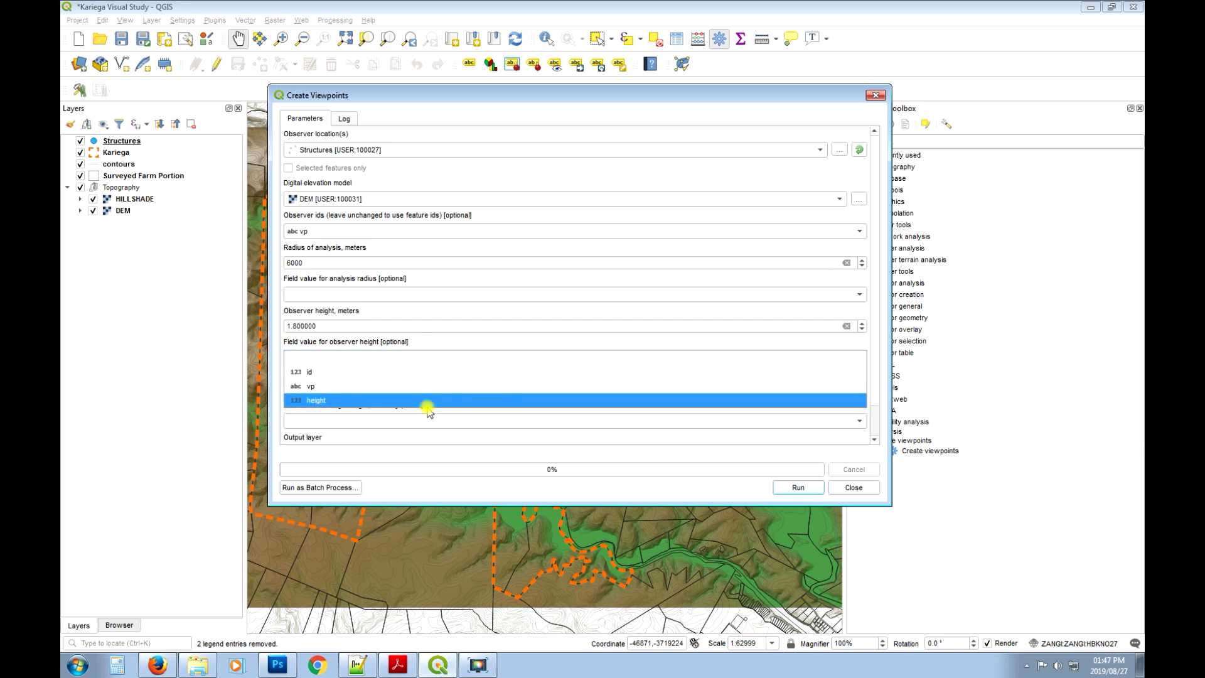
click(334, 401)
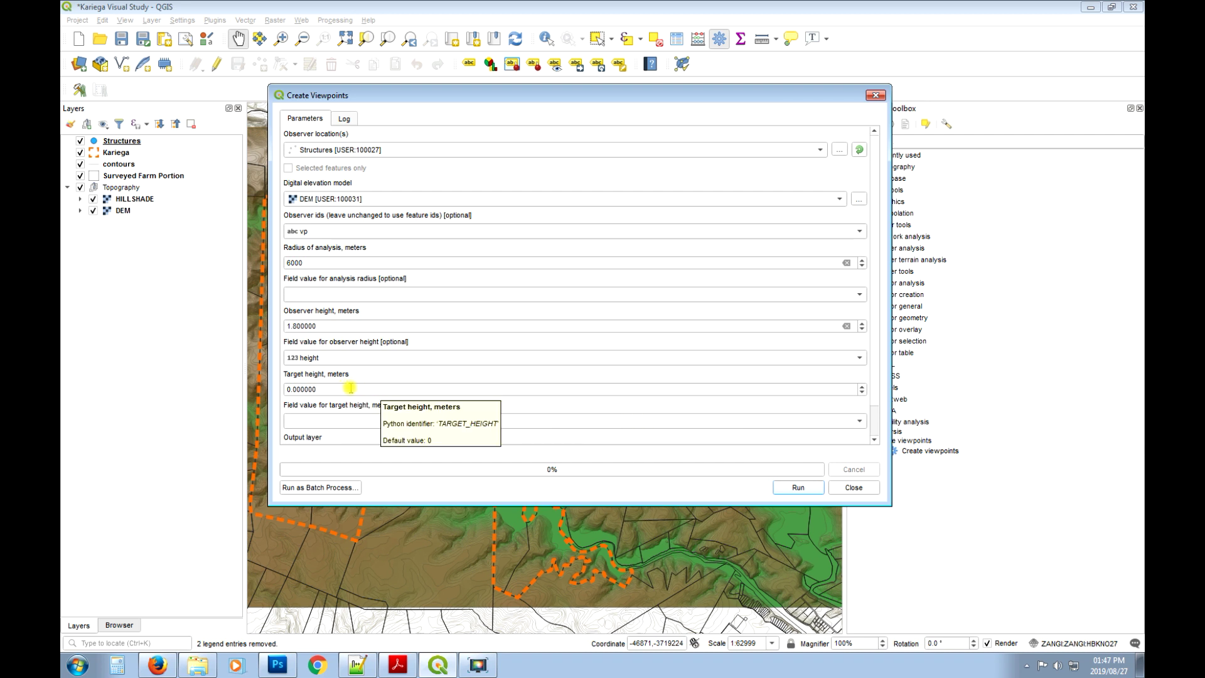
drag(341, 388, 283, 389)
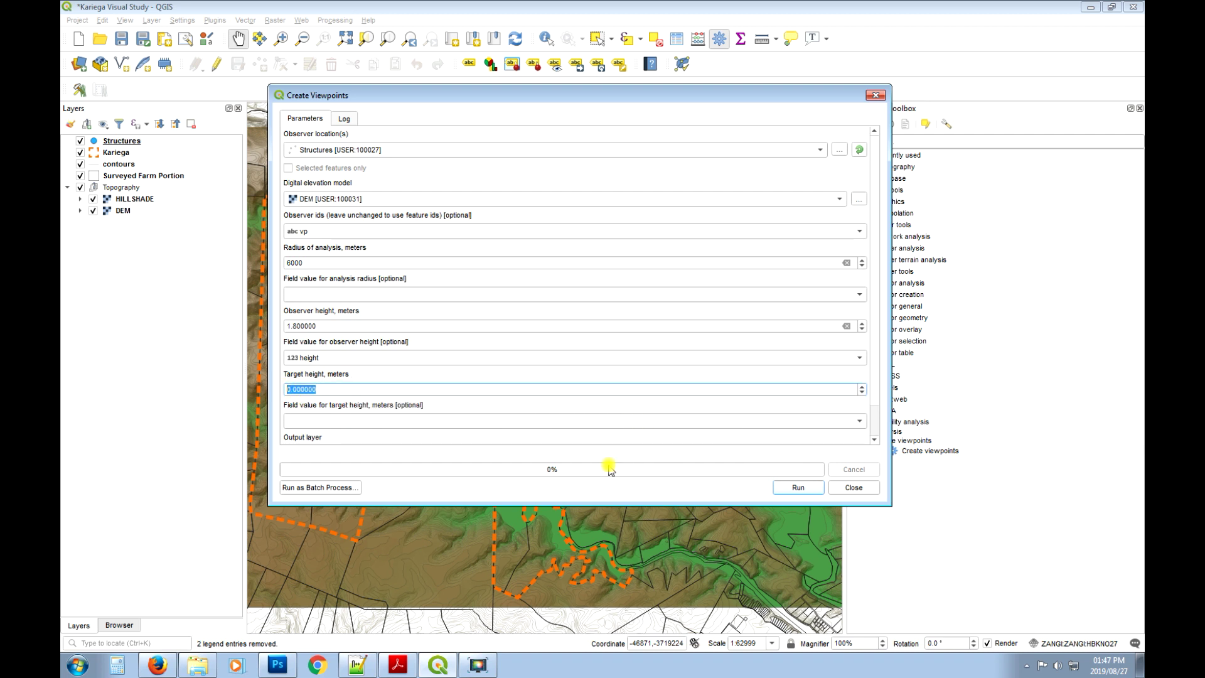
text(1.8)
scroll(879, 327, down, 1)
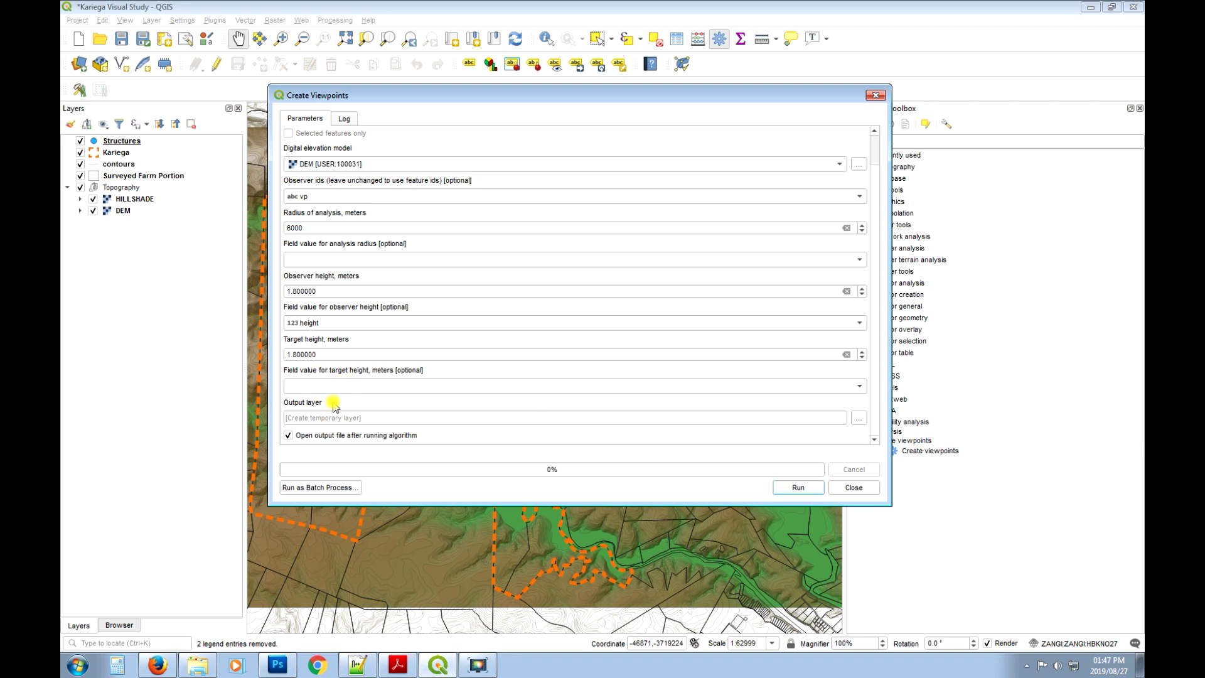
Run Create viewpoints and close the dialog and processing panel.
click(805, 490)
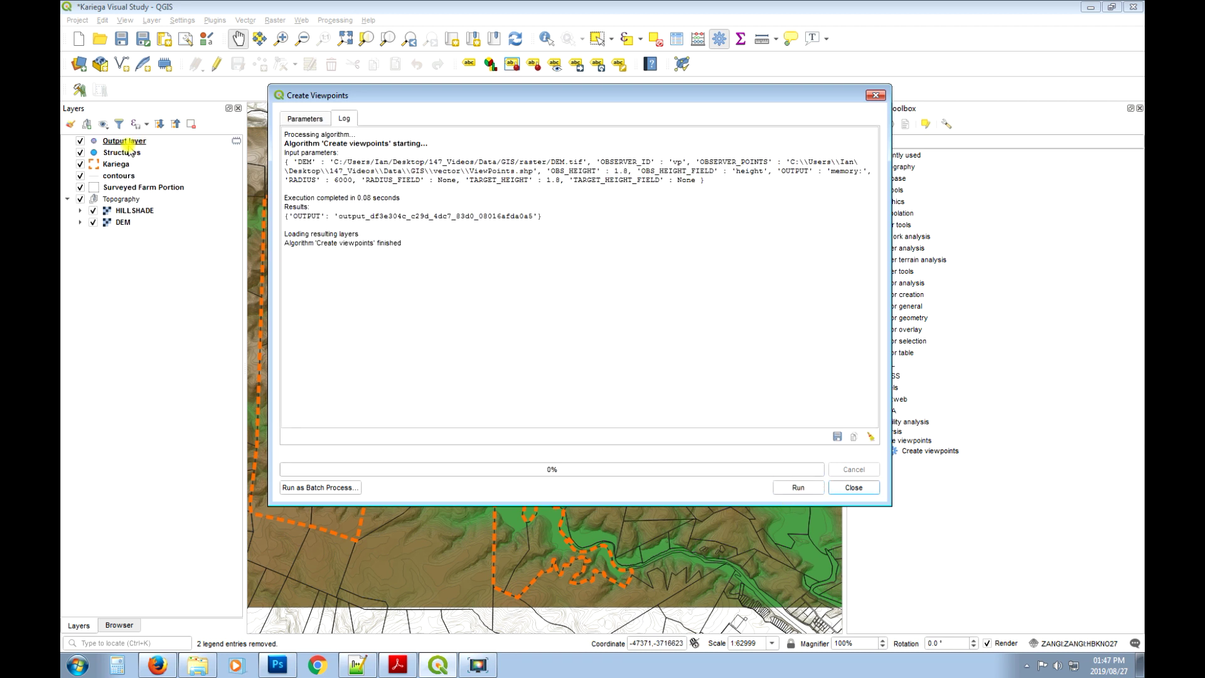
click(874, 97)
click(1137, 109)
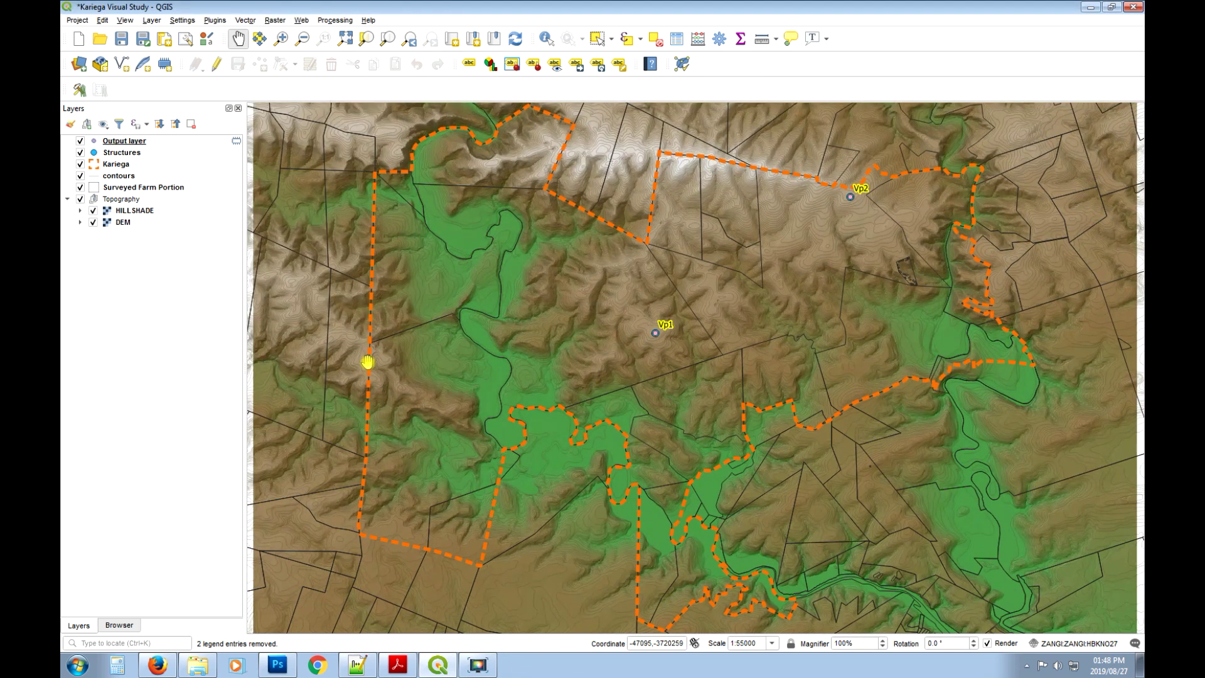
Hide the Structures layer and rename the Output layer to Viewpoints.
click(79, 153)
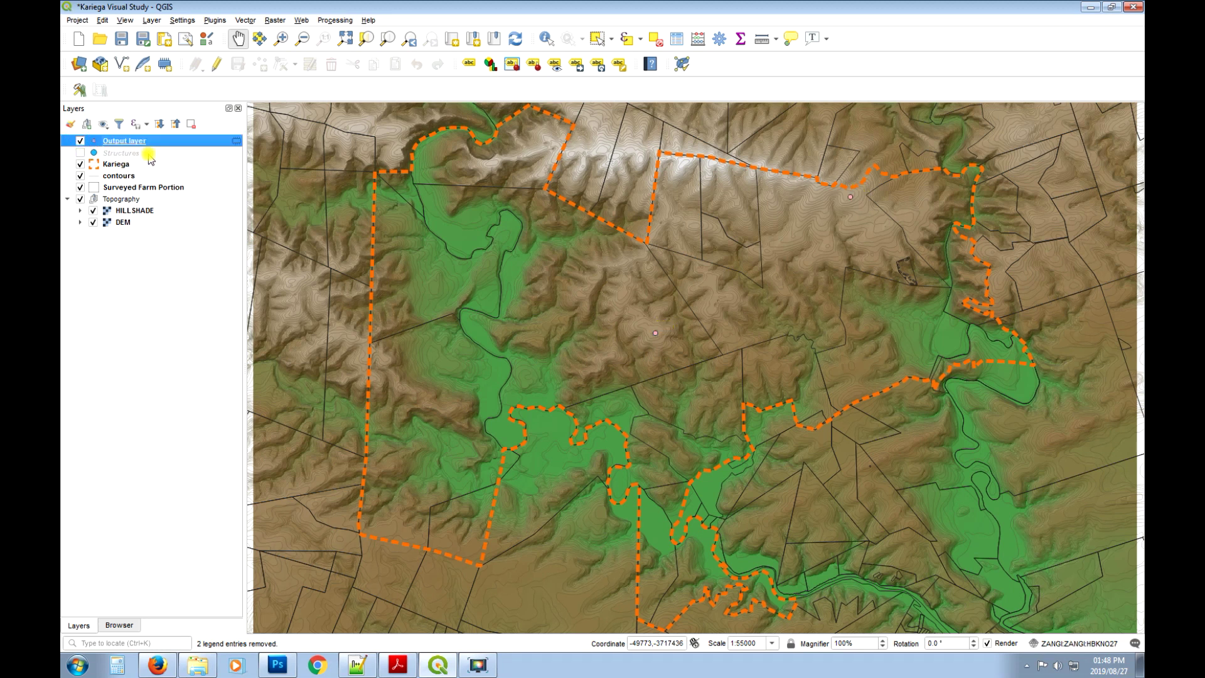
right_click(106, 141)
click(148, 221)
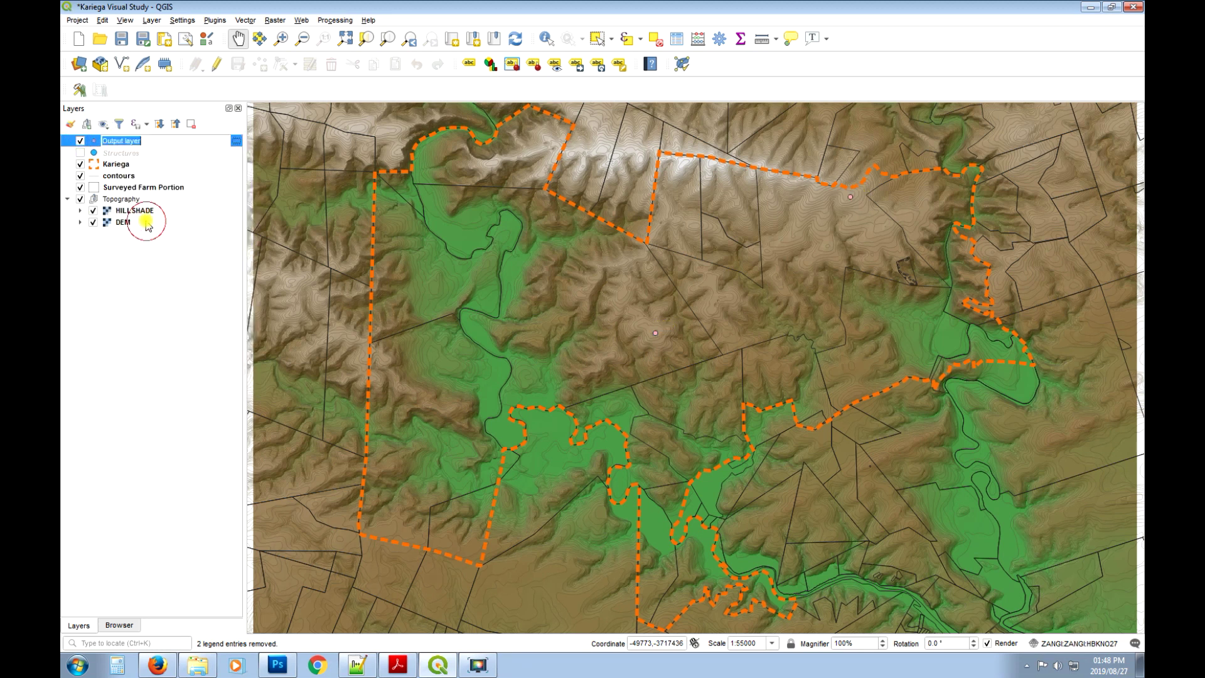
text(Viewpoints)
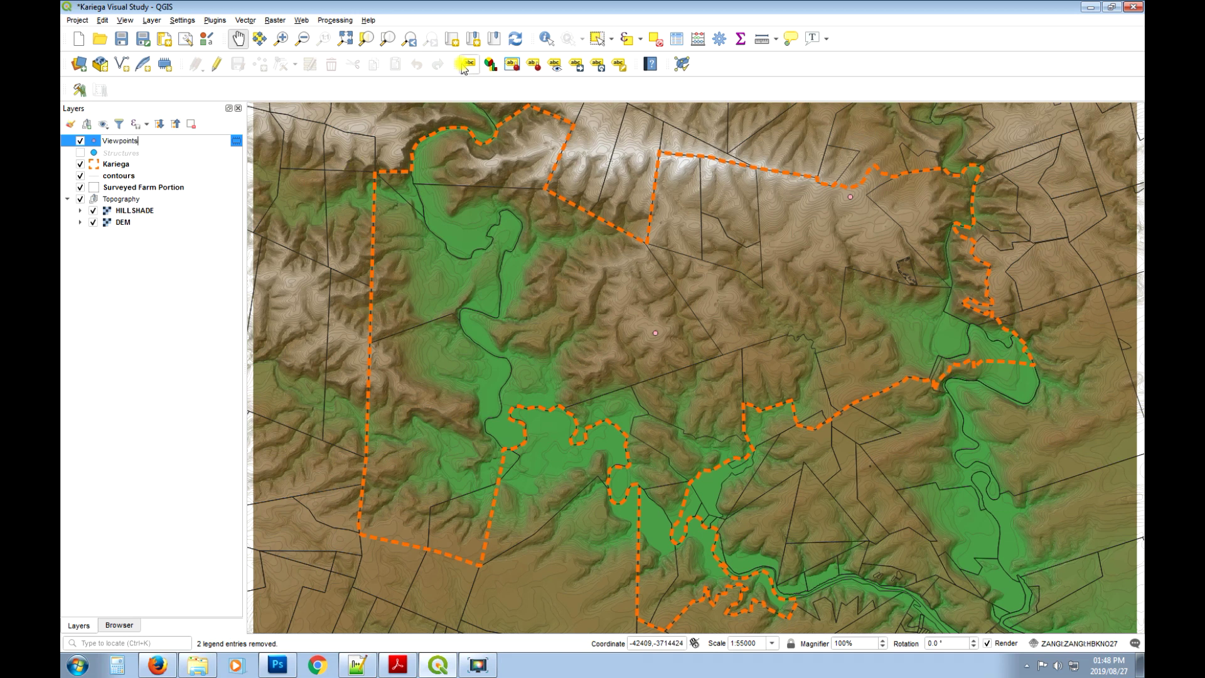
Colour the Viewpoints simple marker bright cyan.
click(469, 64)
click(859, 146)
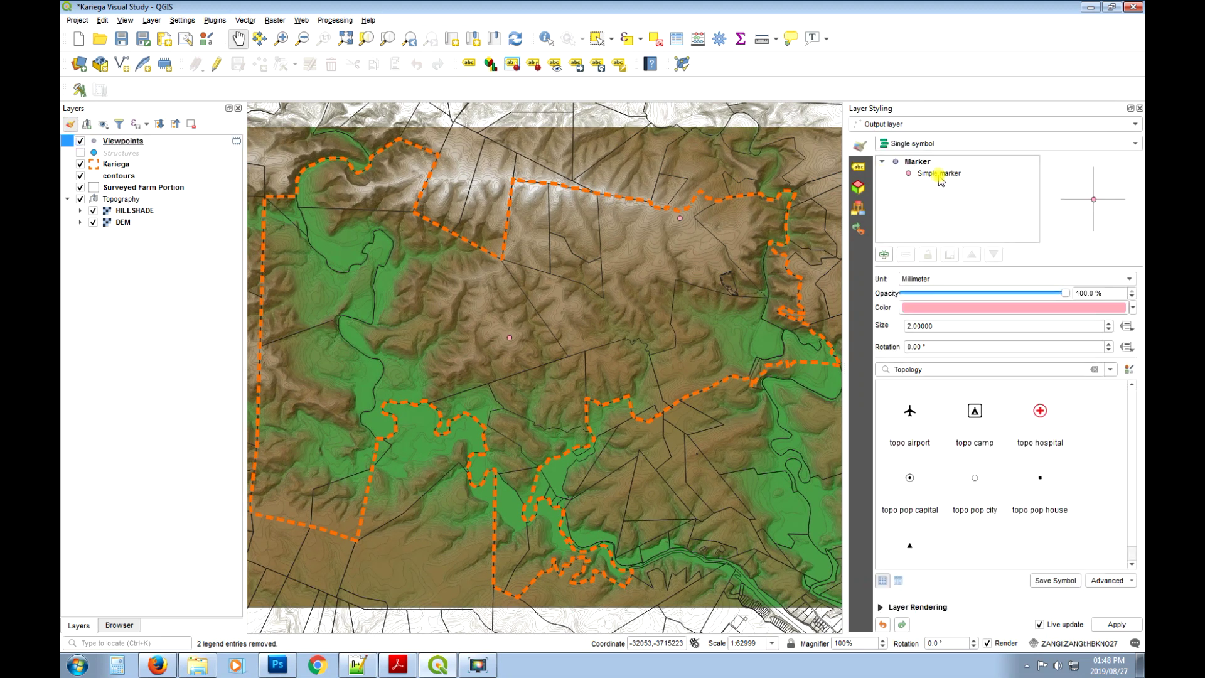
click(937, 174)
click(995, 323)
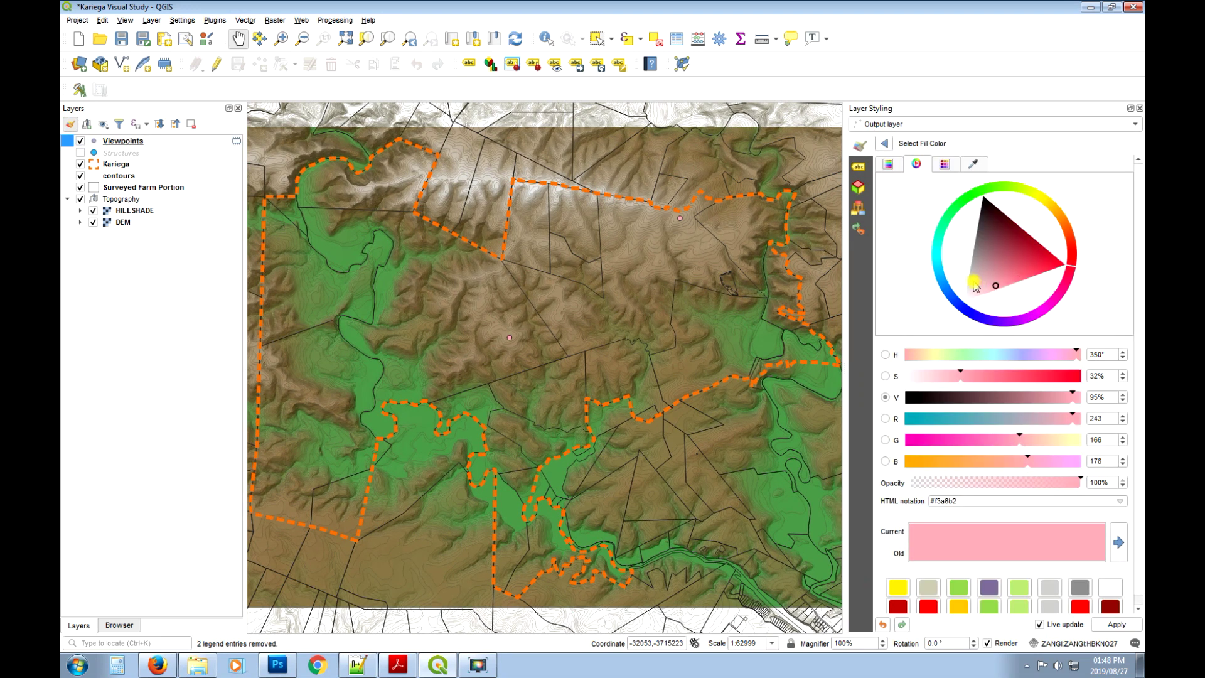
click(935, 258)
click(949, 251)
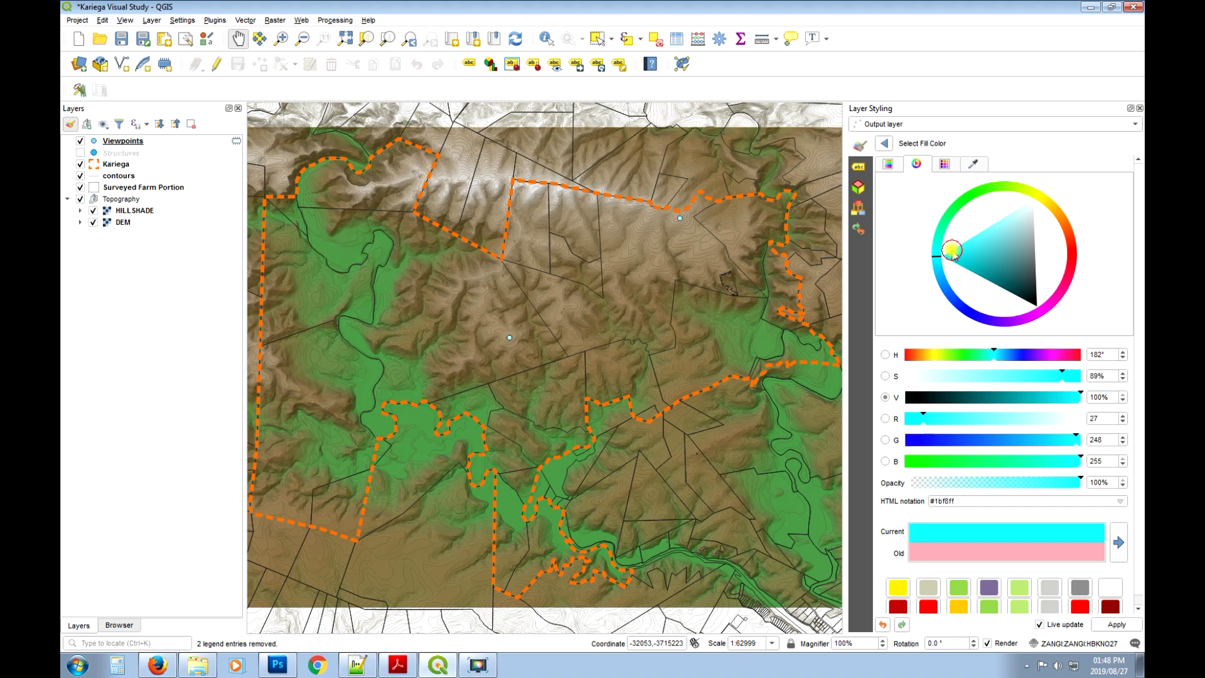
Turn on single labels showing each viewpoint's ID, with a text buffer.
click(859, 167)
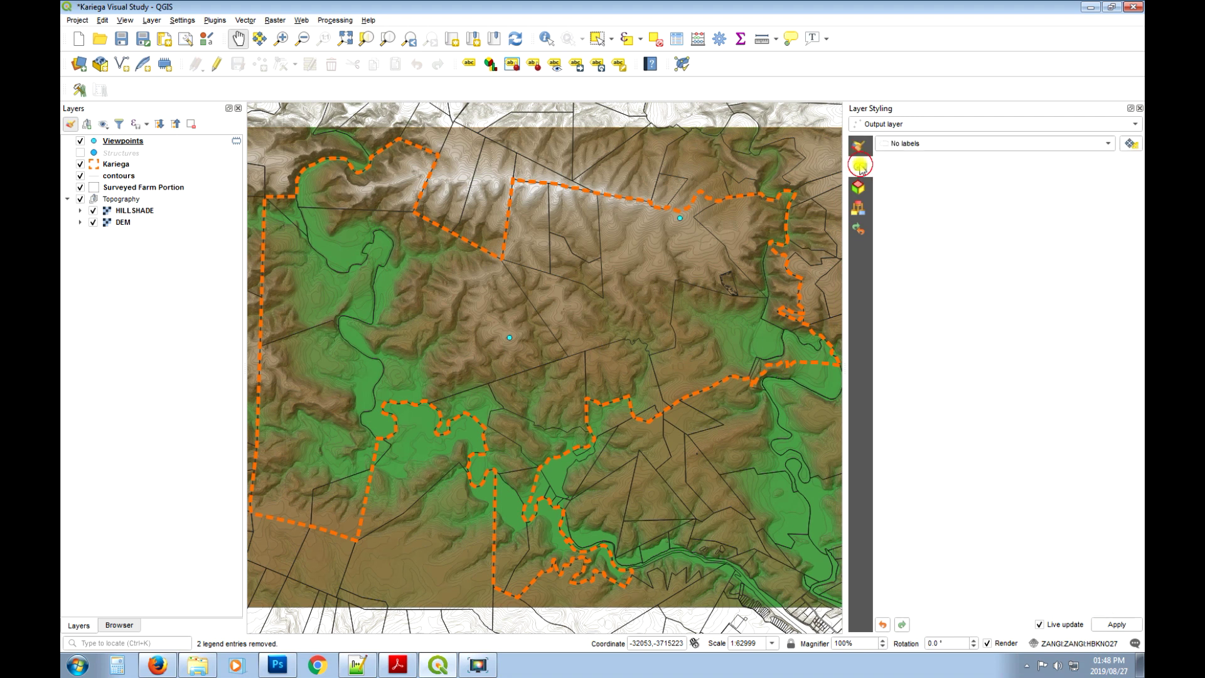
click(887, 148)
click(928, 157)
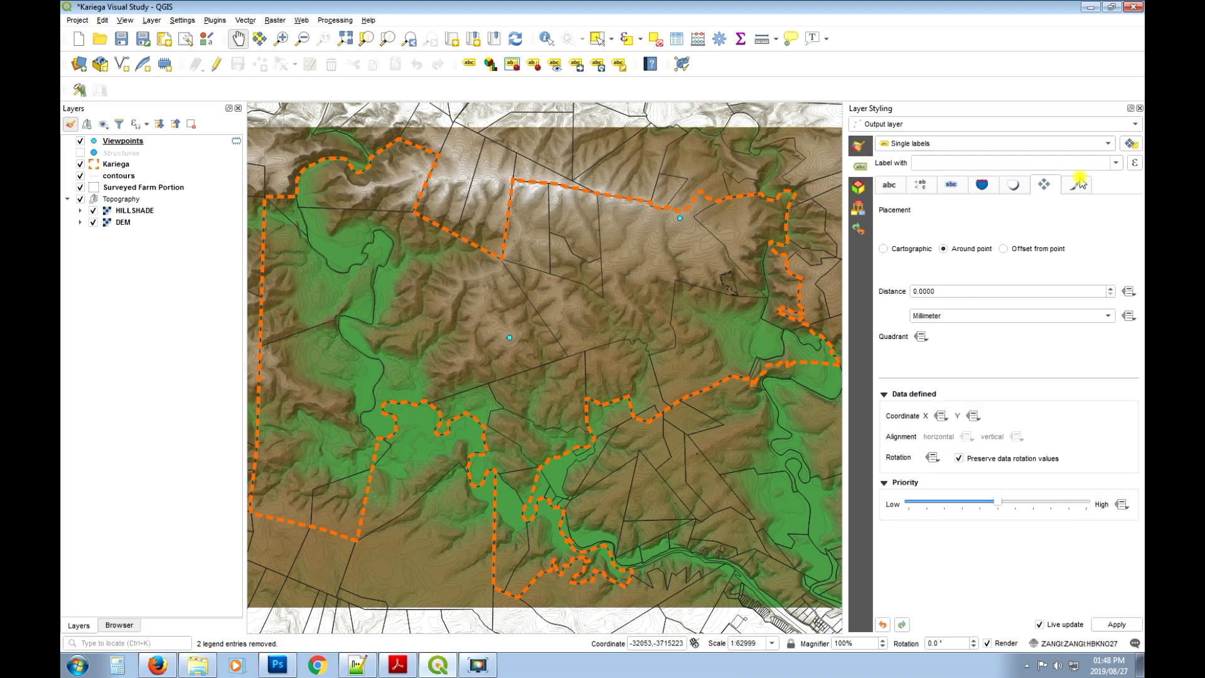
click(1113, 165)
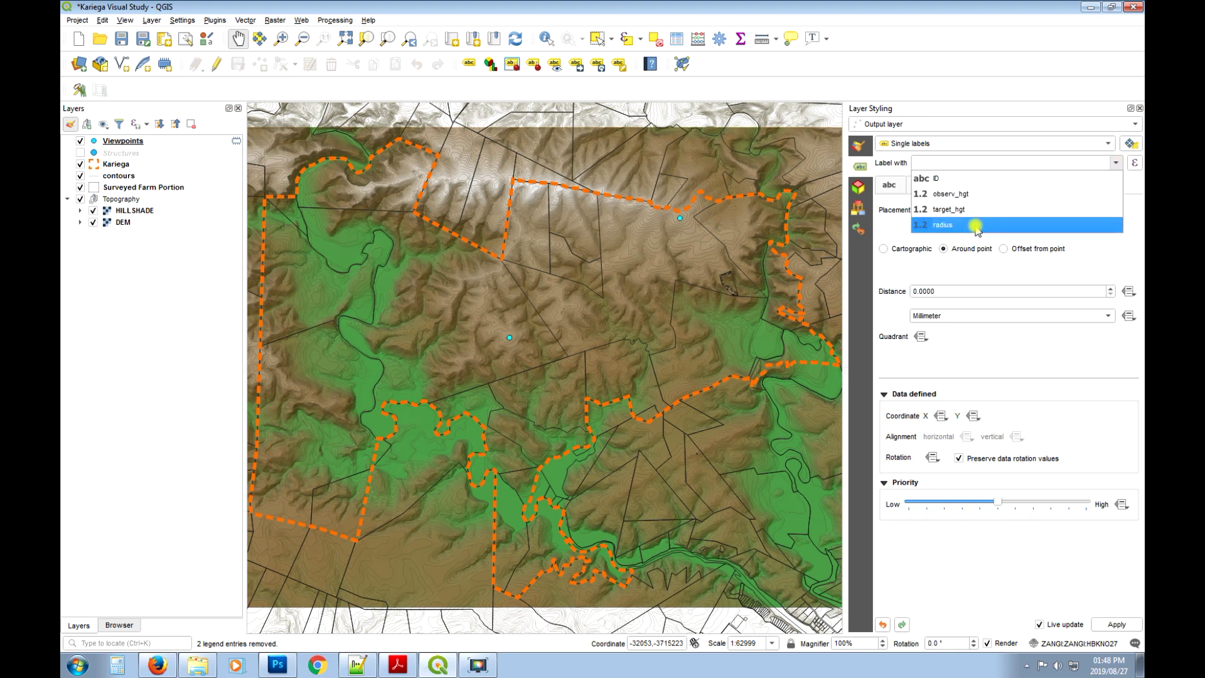
click(955, 178)
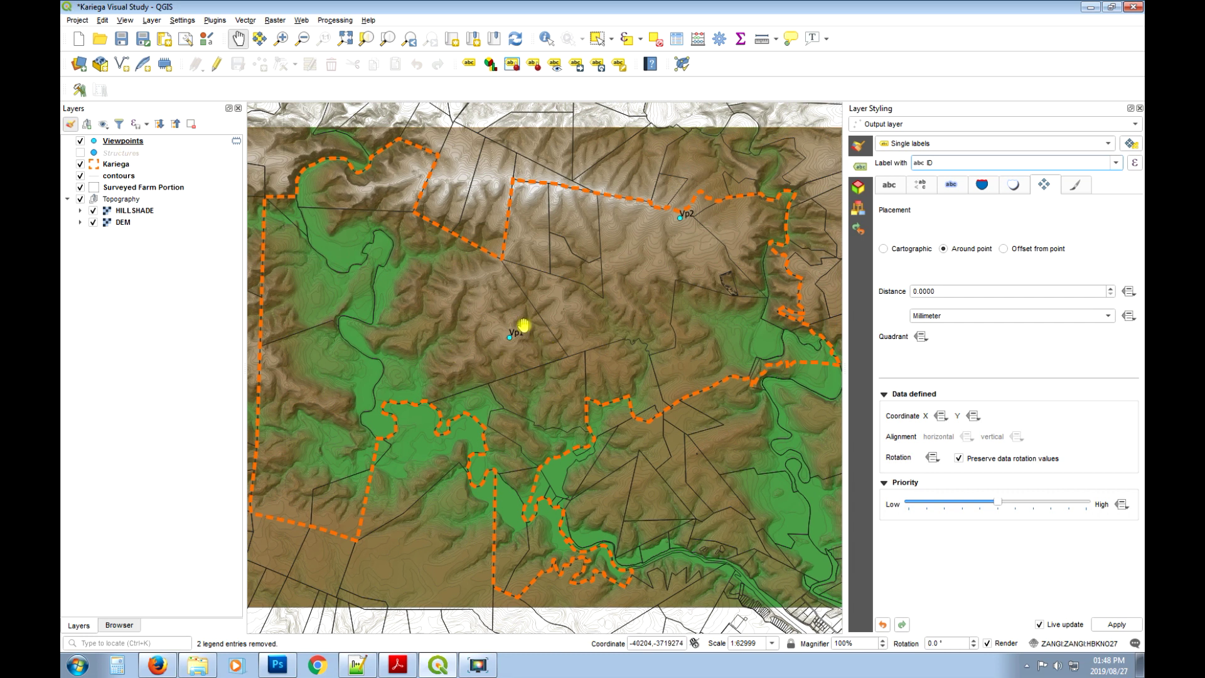
click(952, 185)
click(883, 227)
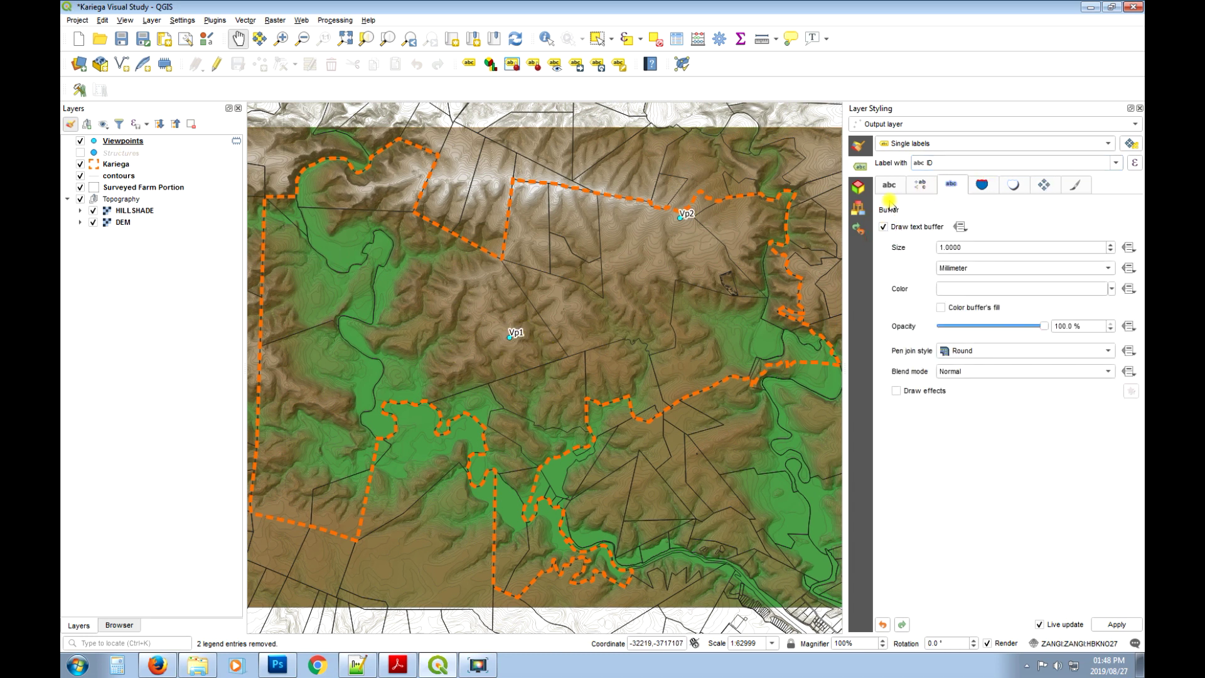
click(889, 184)
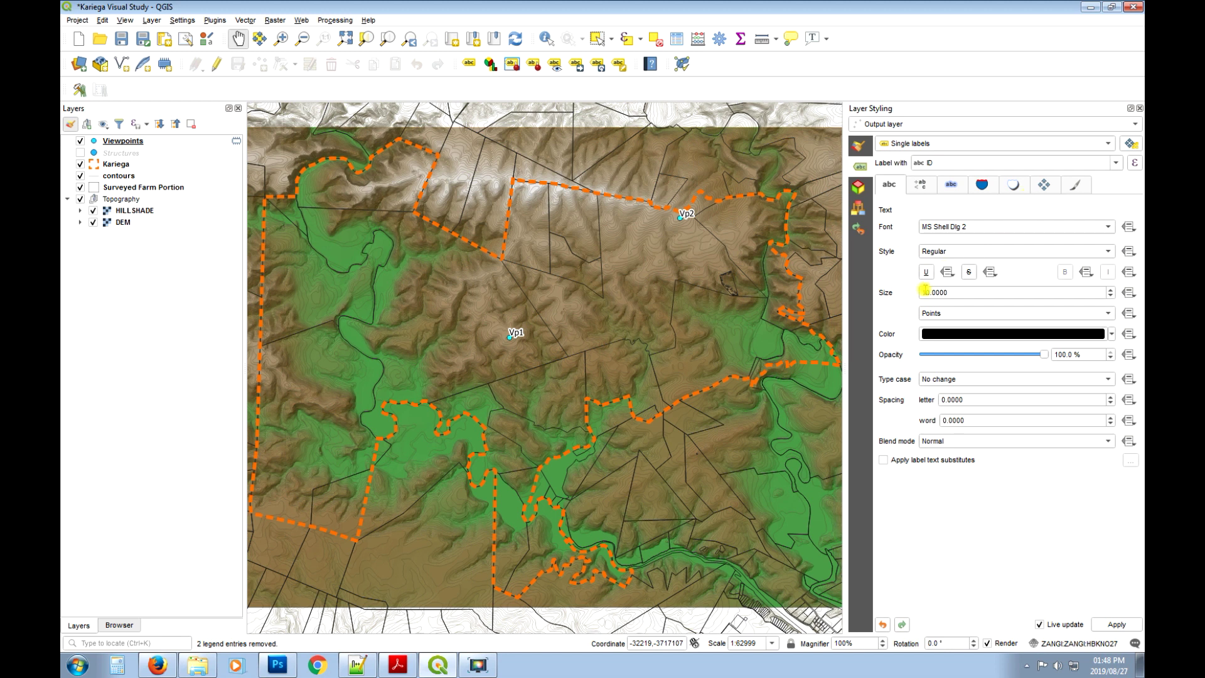
Set marker size to 3 and label placement distance to 3 mm.
click(859, 146)
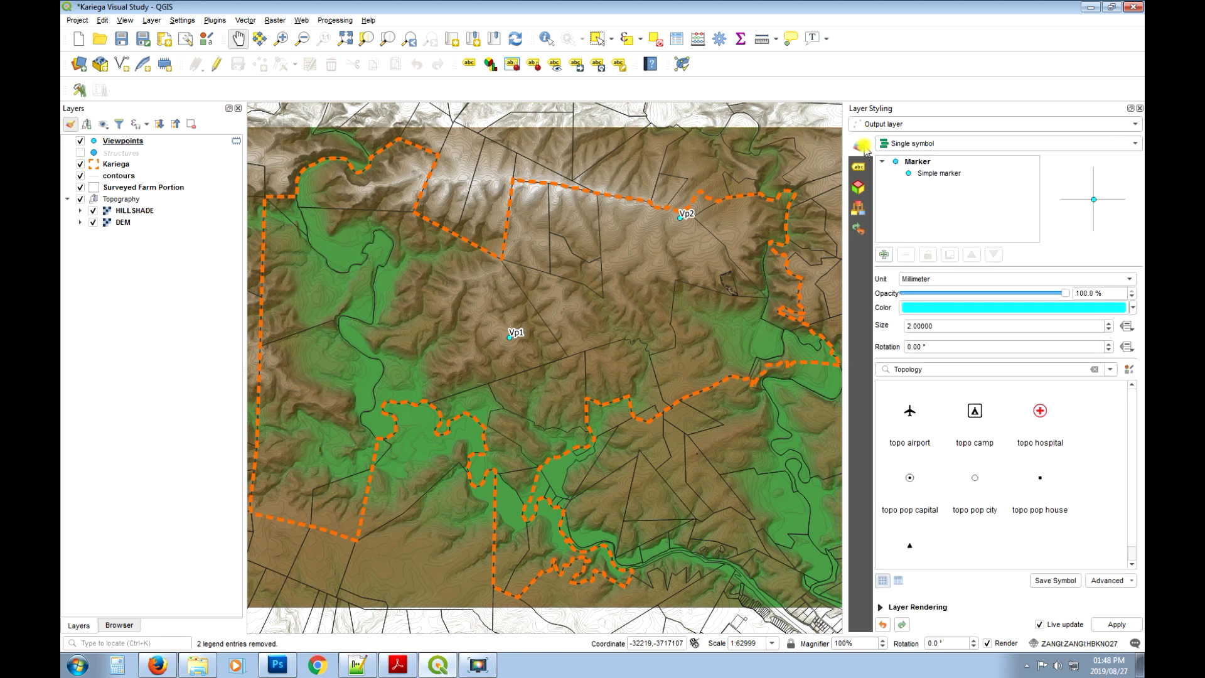
click(947, 326)
text(3)
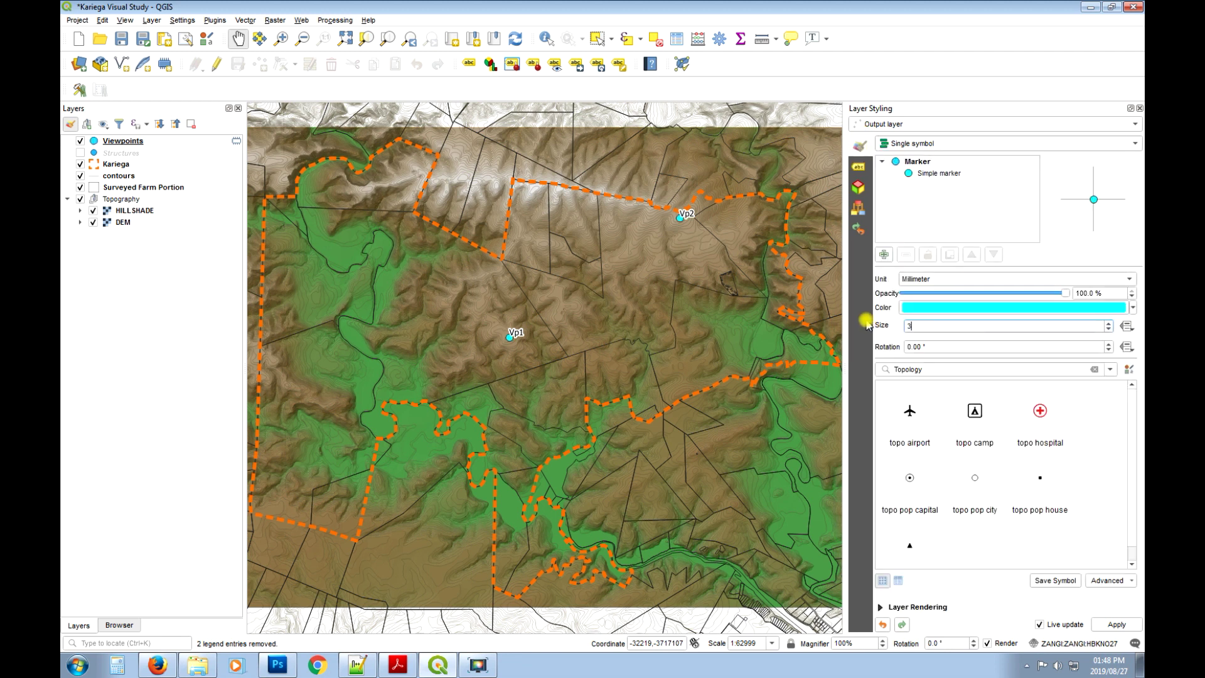
click(860, 168)
click(1043, 184)
drag(950, 287, 877, 293)
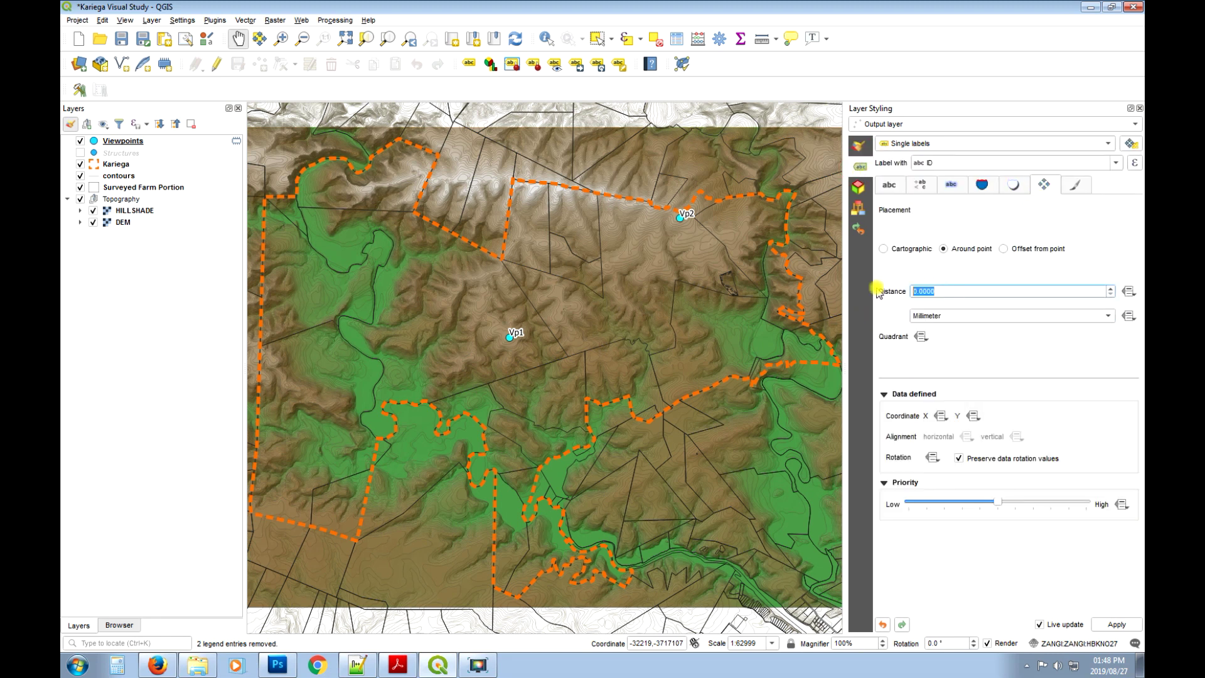
text(3)
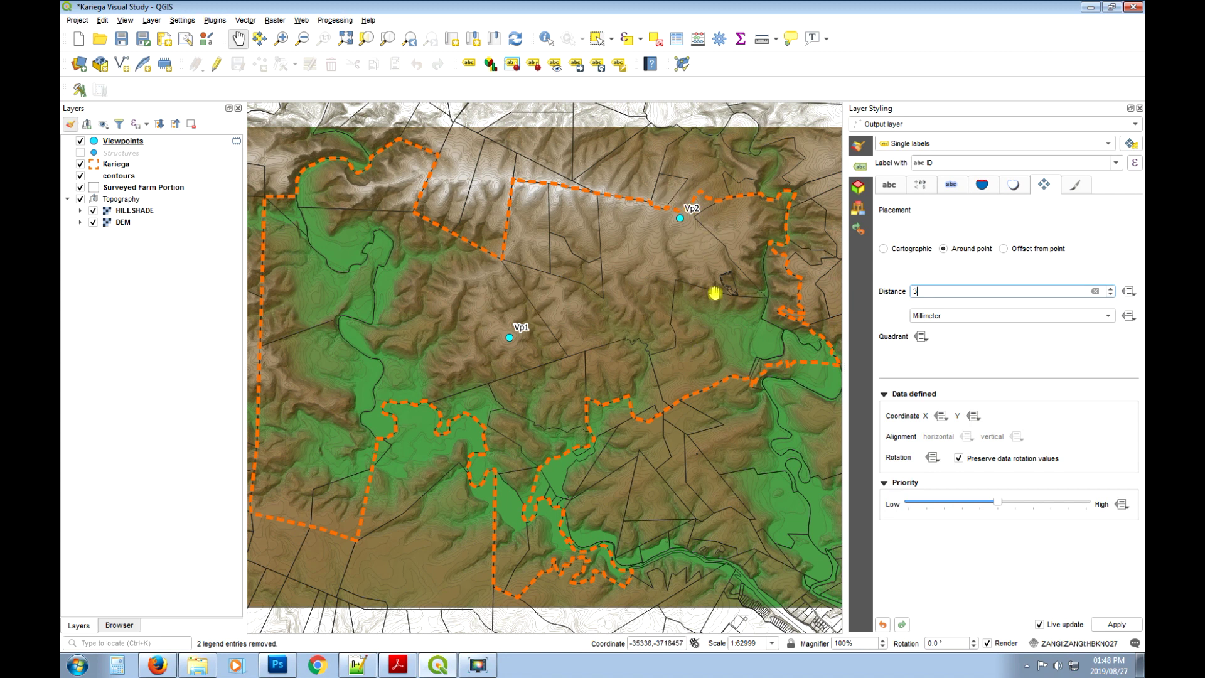
click(1139, 109)
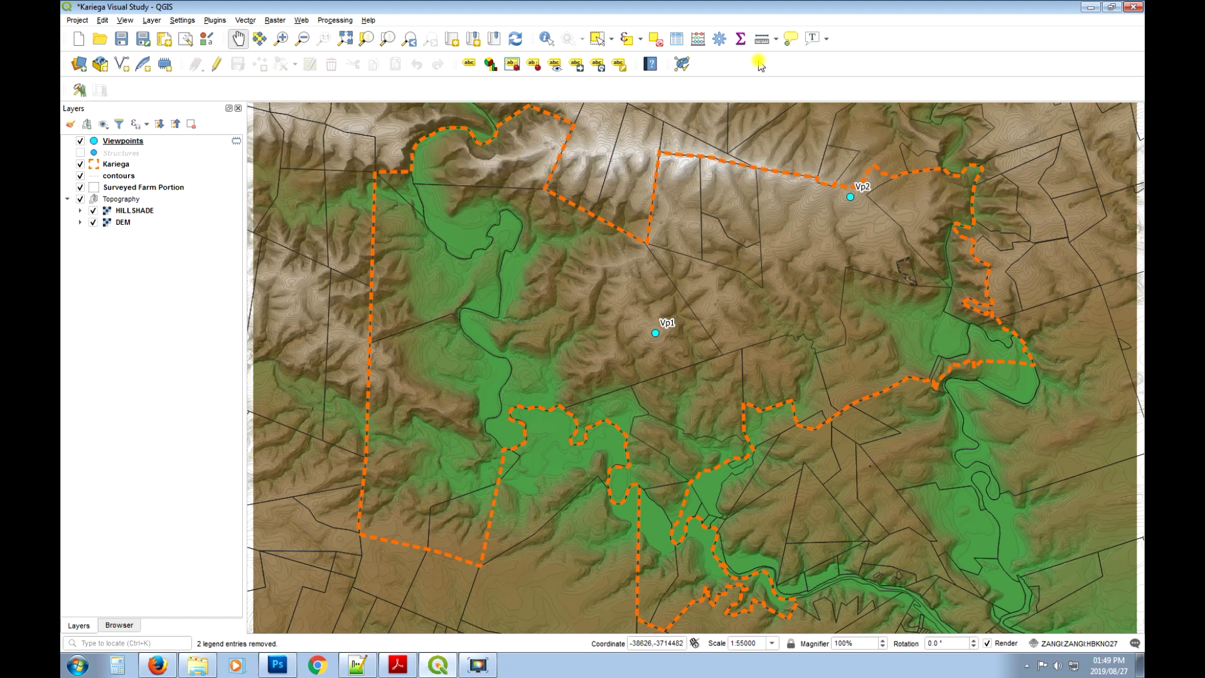
Open the Viewshed algorithm under Visibility analysis in the Processing Toolbox.
click(719, 40)
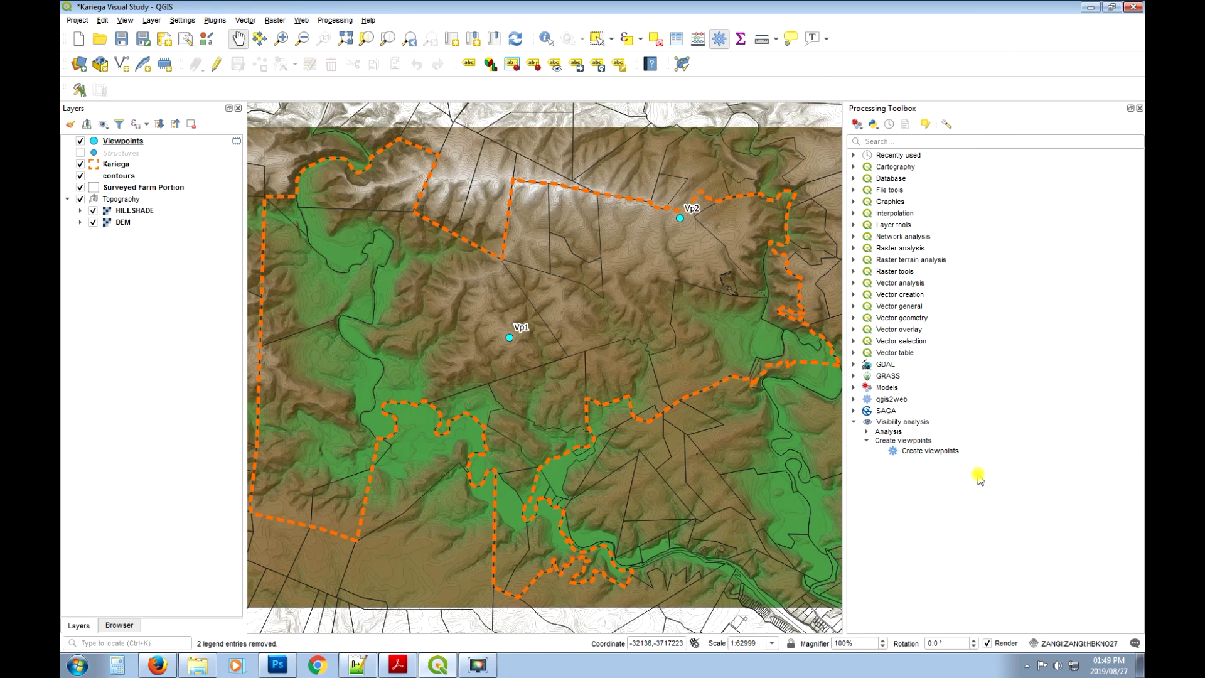
click(866, 432)
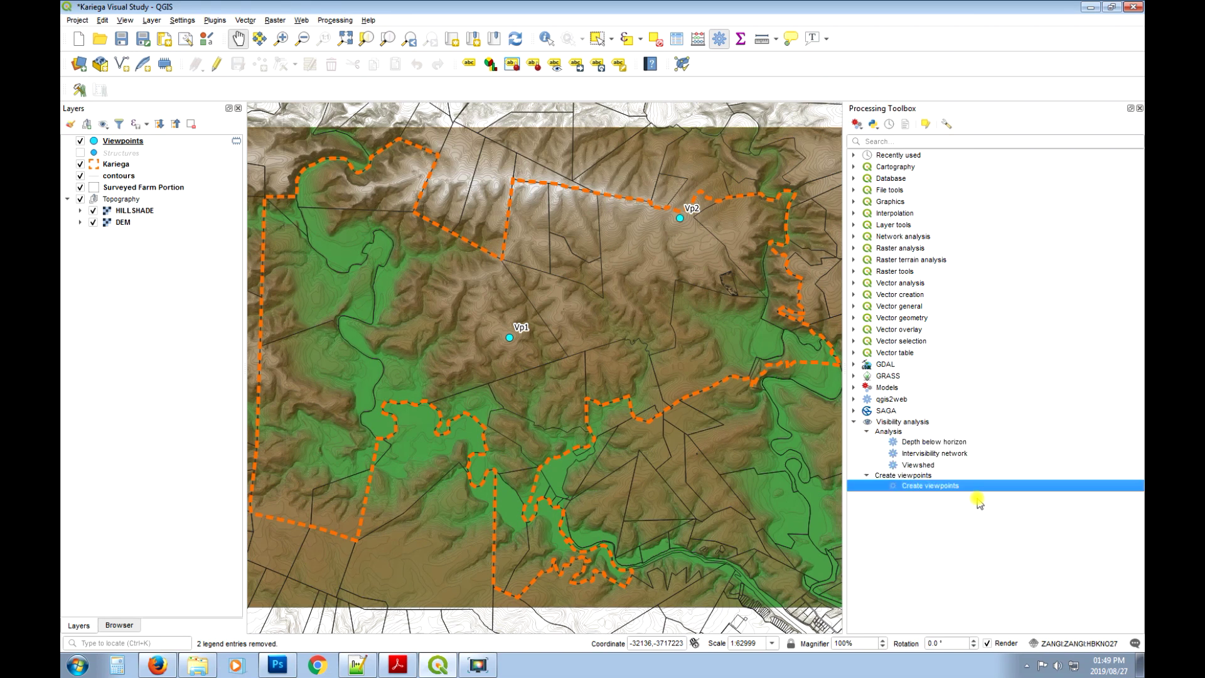
click(919, 465)
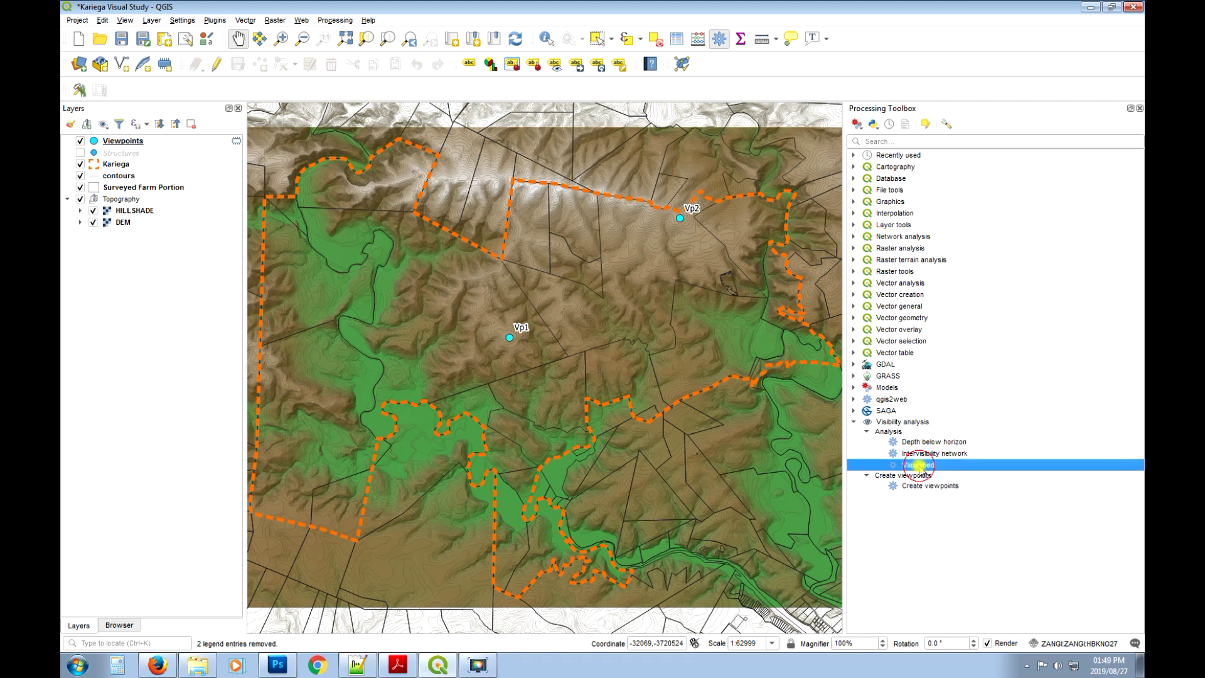
double_click(920, 466)
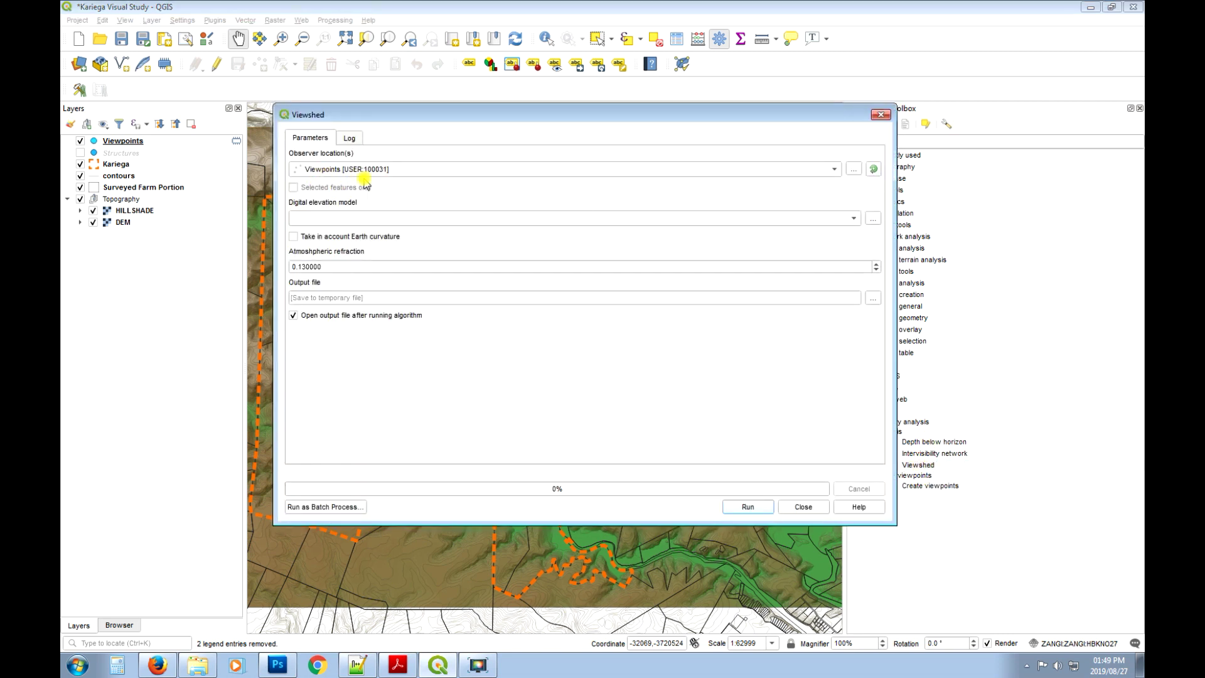
Run Viewshed with DEM as the elevation model, then close the tool.
click(401, 220)
click(384, 220)
click(748, 507)
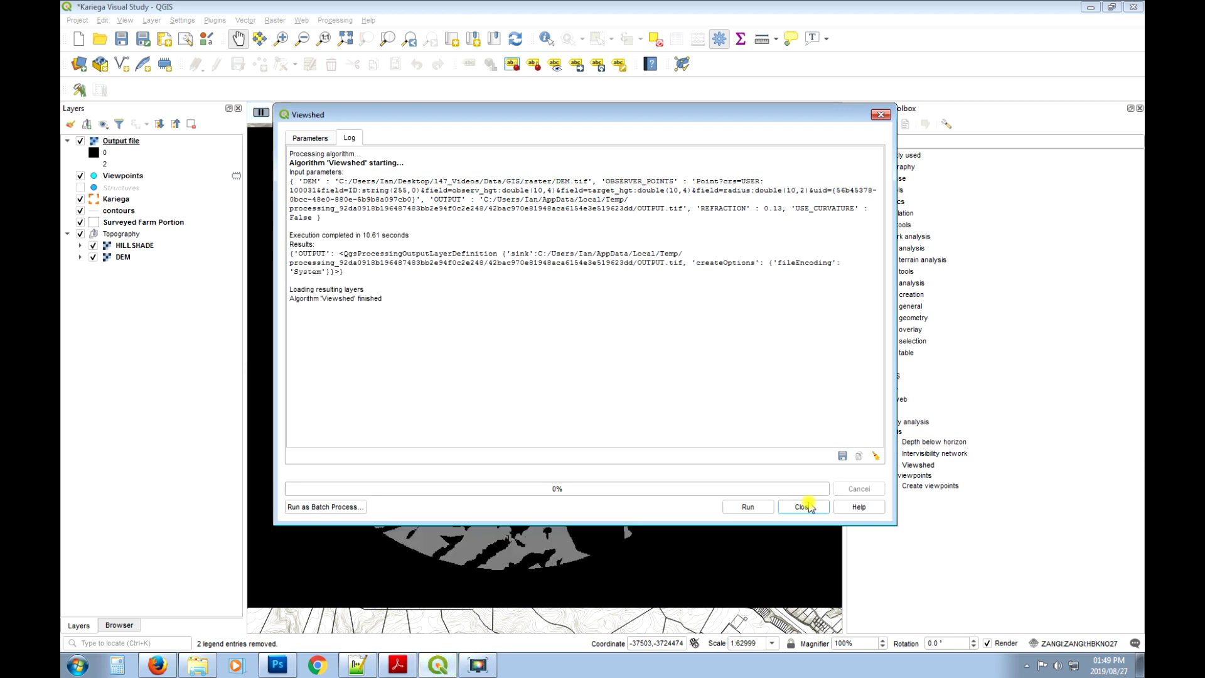
click(880, 114)
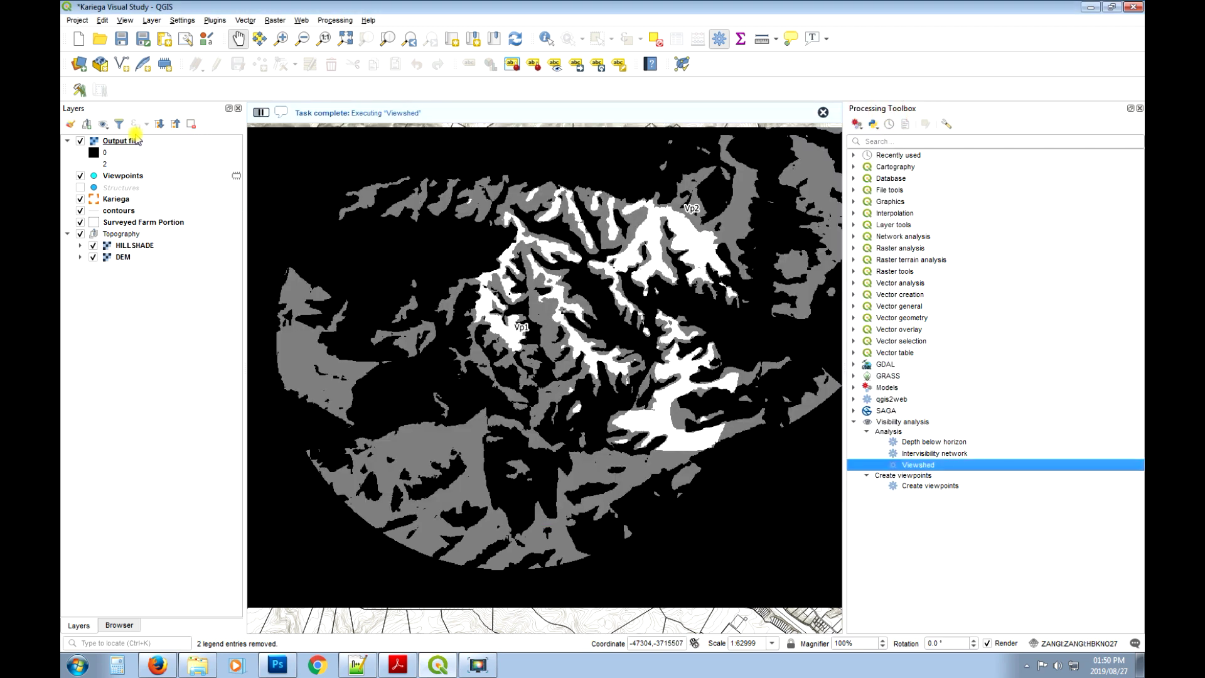
Switch the viewshed layer's symbology to Paletted/Unique values and classify its values.
right_click(128, 143)
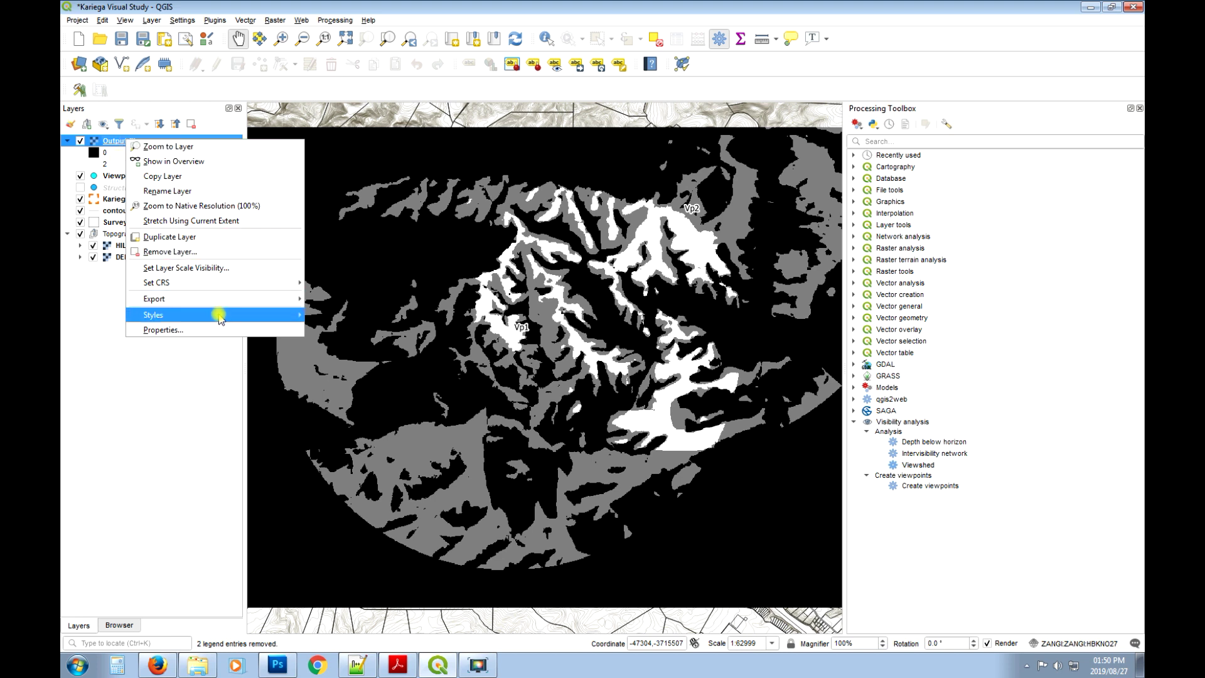
click(223, 328)
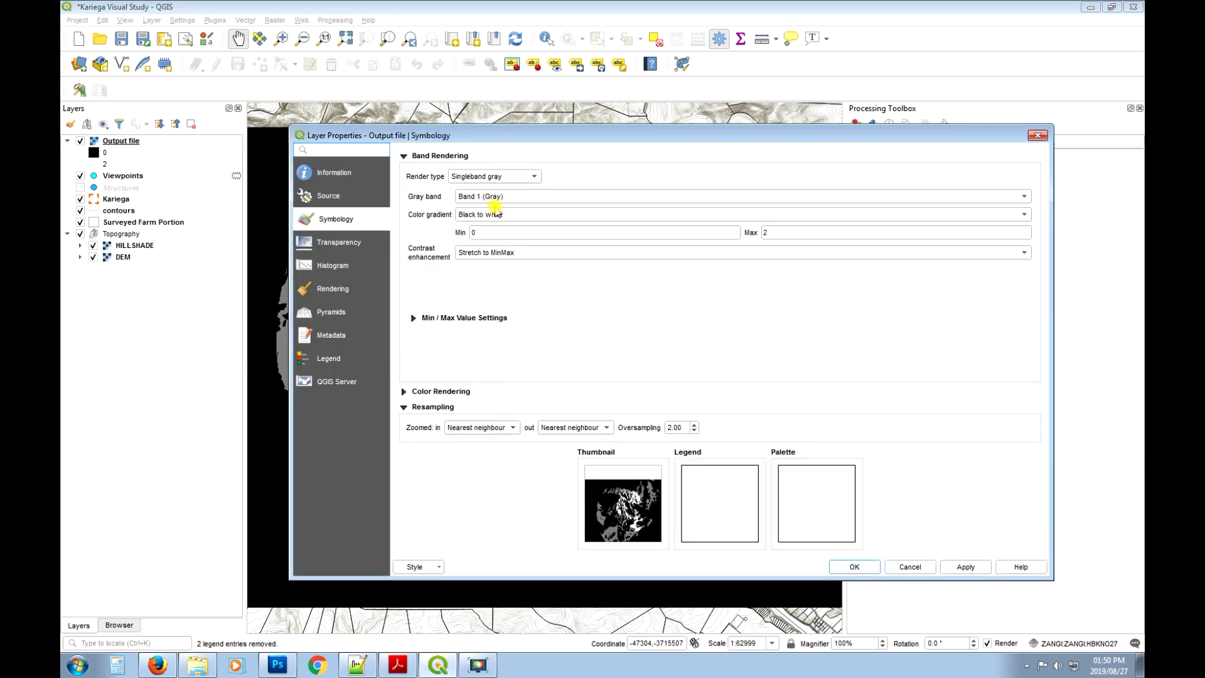
click(520, 177)
click(519, 159)
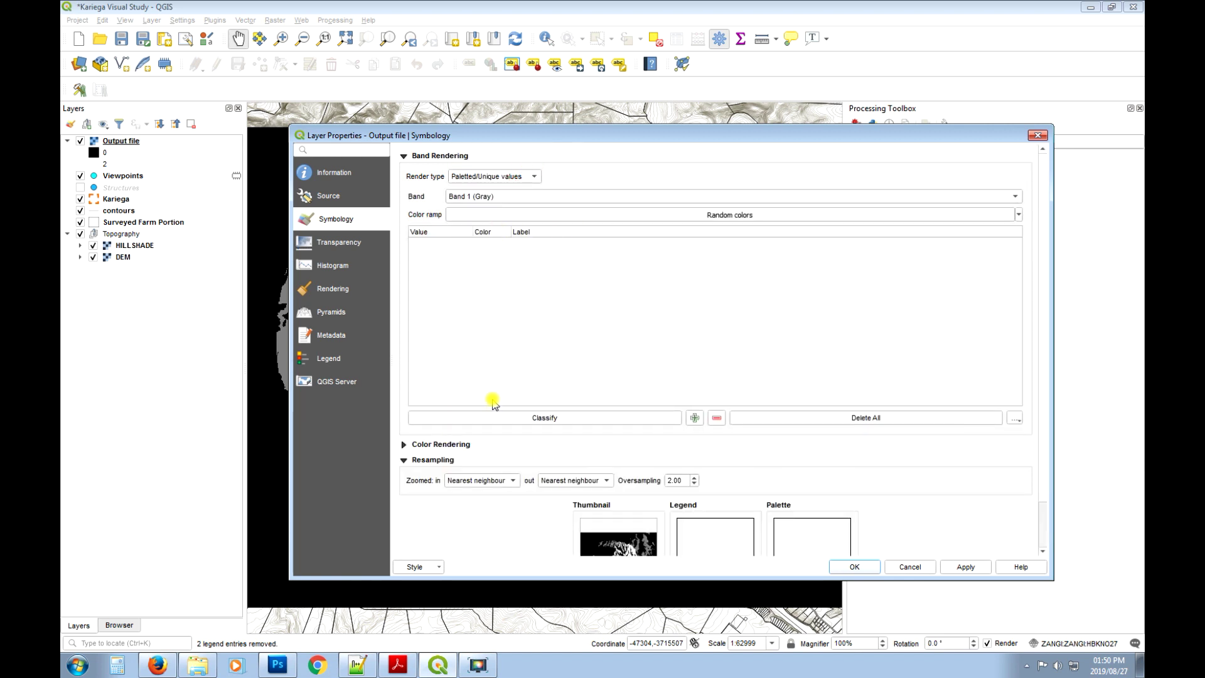
click(484, 418)
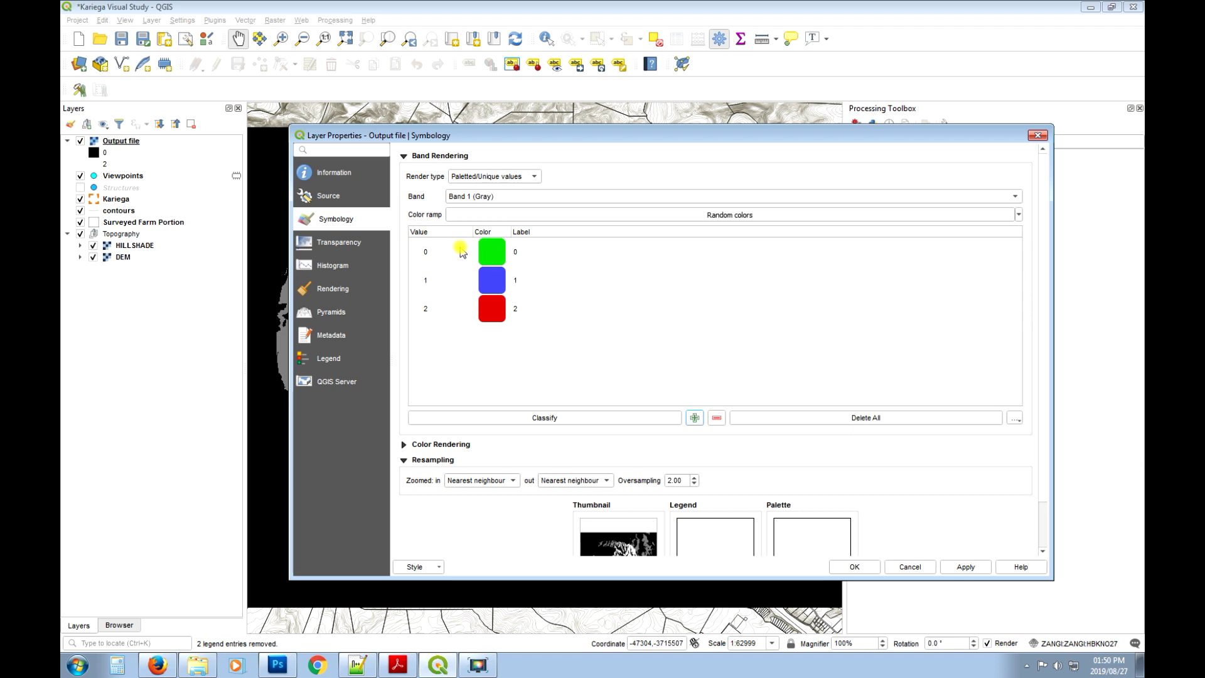
Remove the 0 class from the viewshed's value list.
double_click(495, 253)
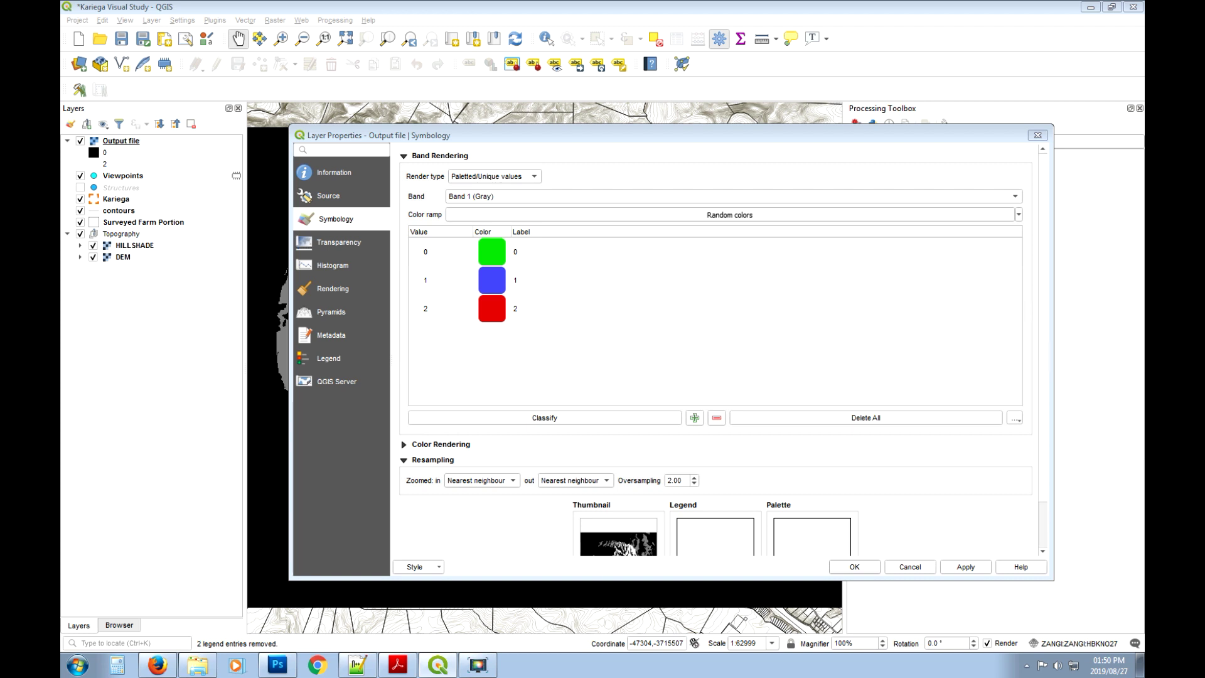
drag(748, 178, 1047, 129)
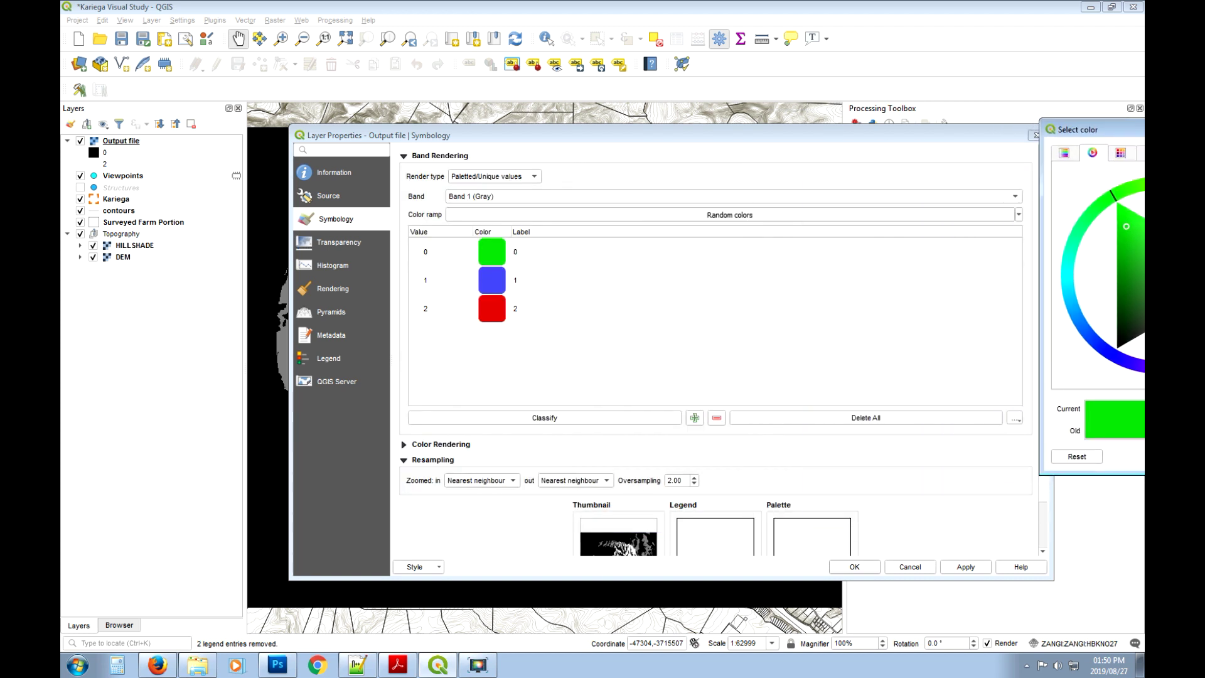
key(Escape)
click(716, 418)
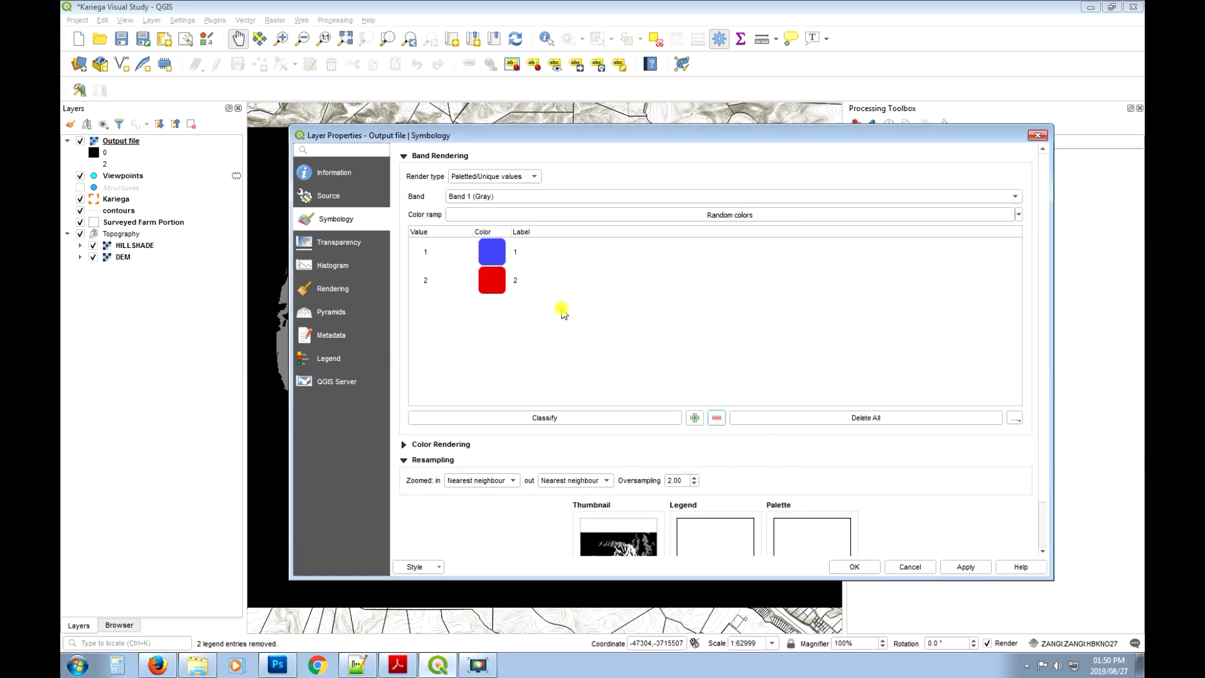
Colour value 1 red and value 2 a preset dark red.
double_click(492, 258)
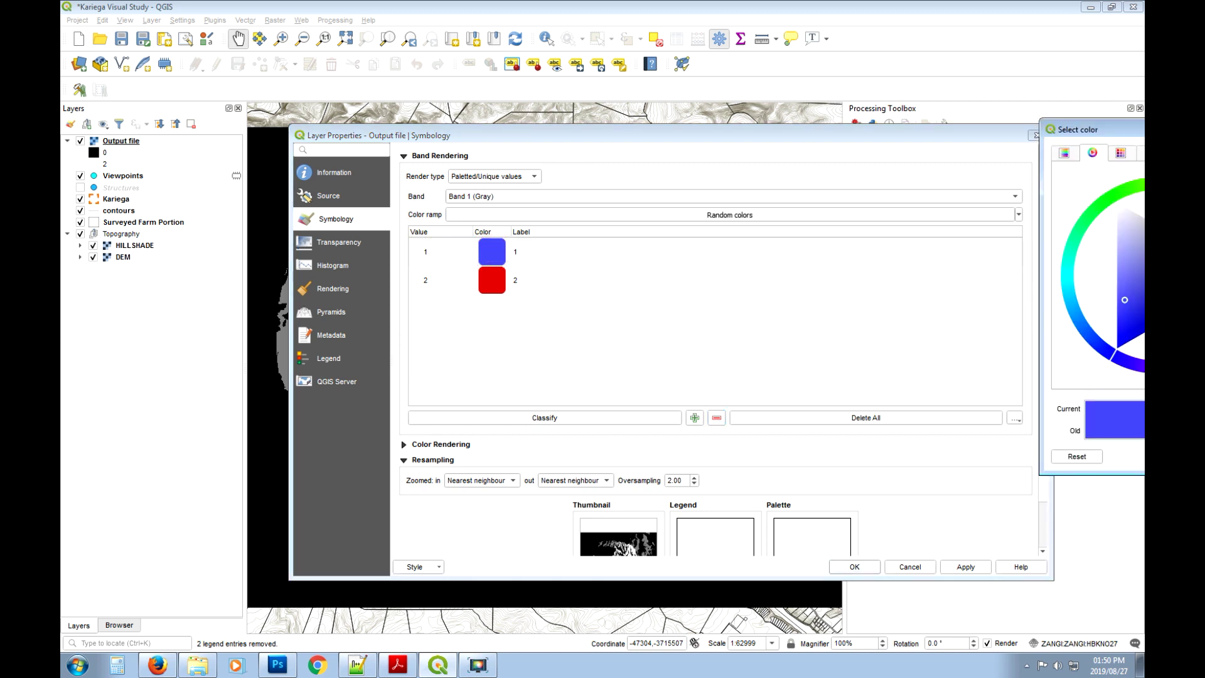
drag(1106, 135, 437, 101)
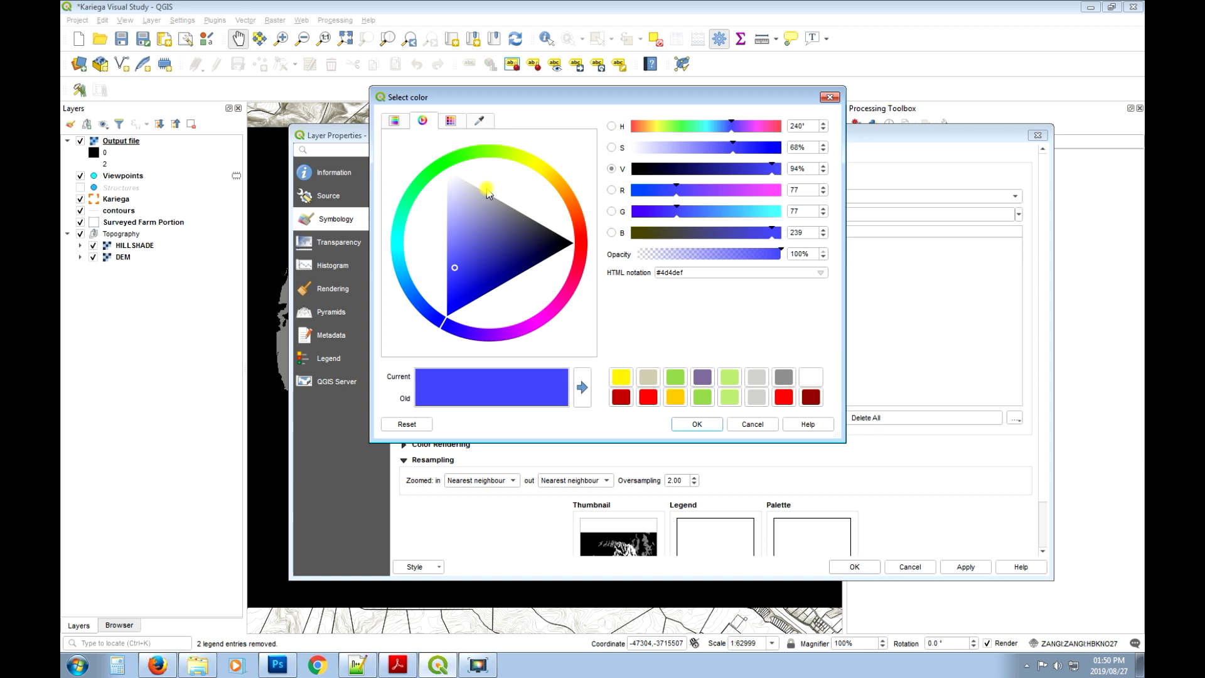
click(530, 162)
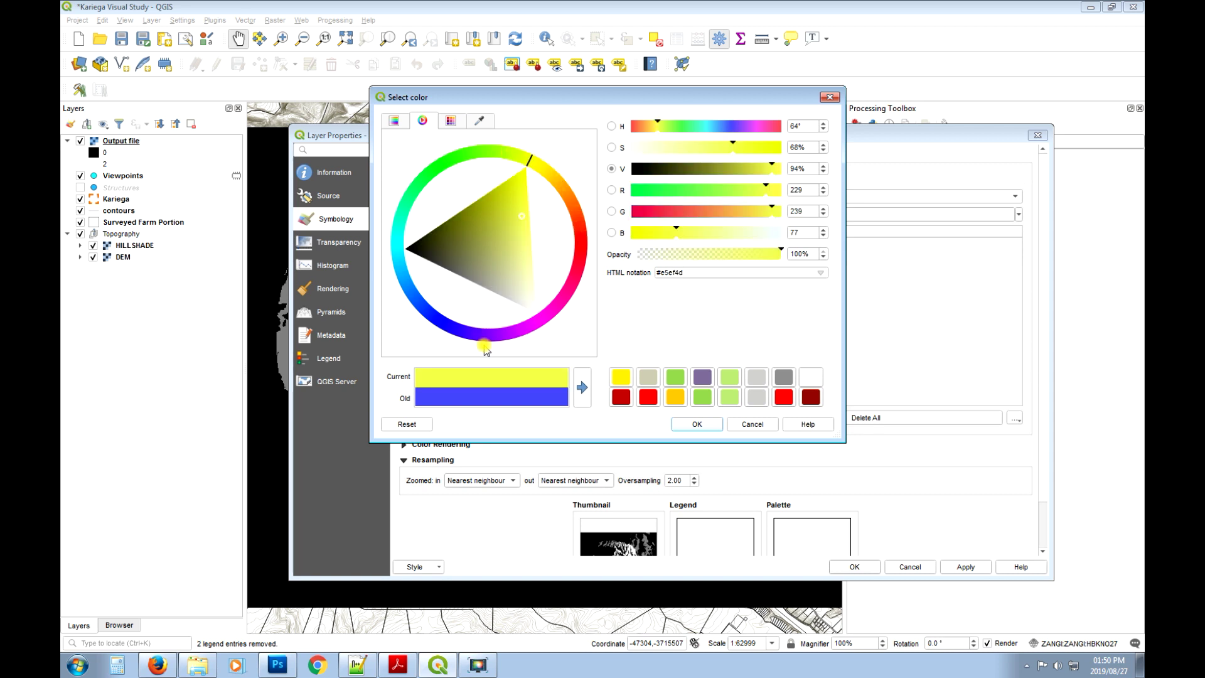
click(482, 336)
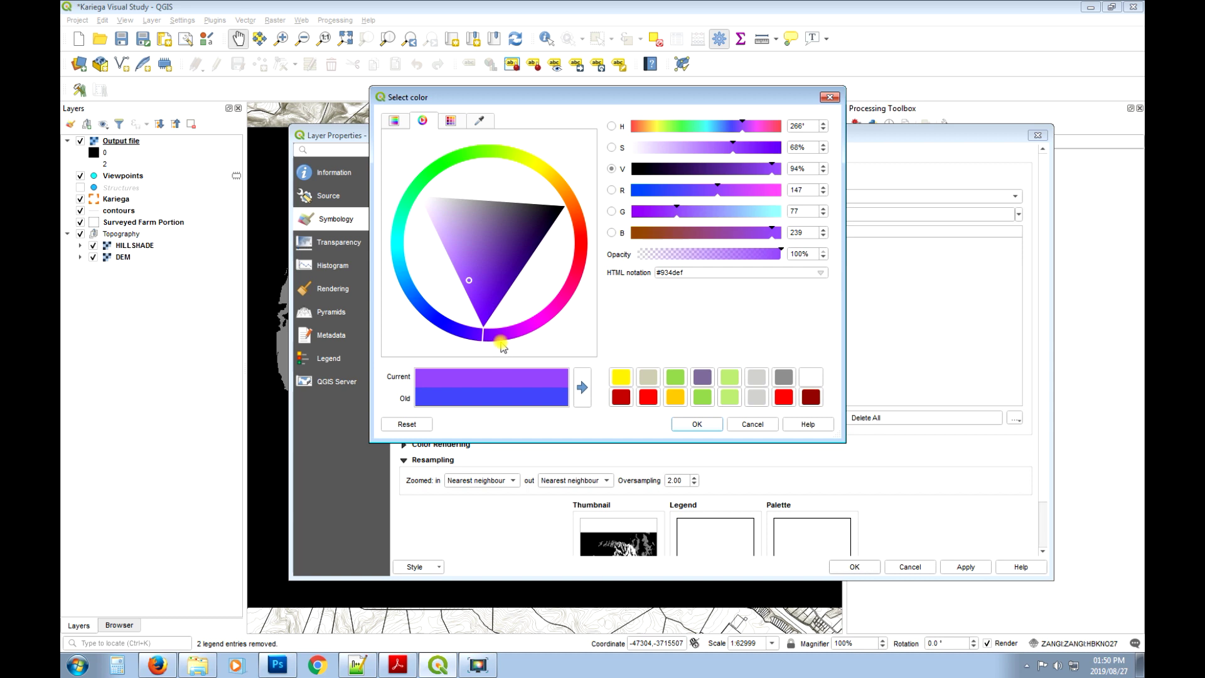
click(529, 165)
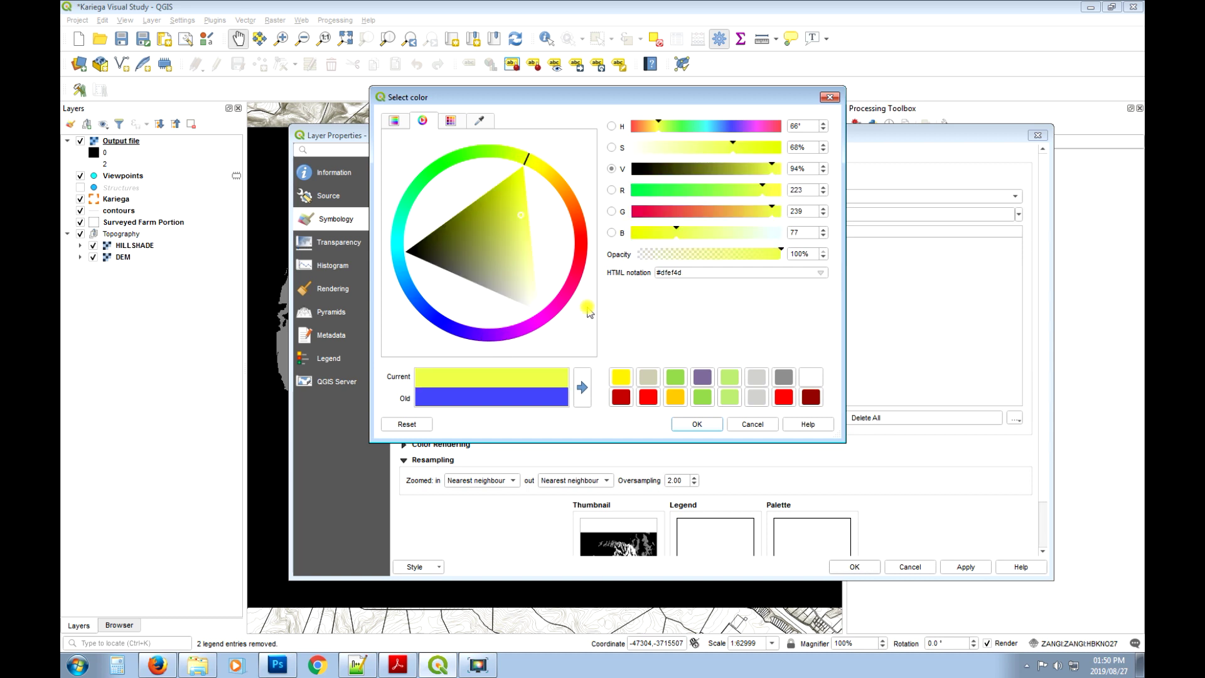
click(583, 236)
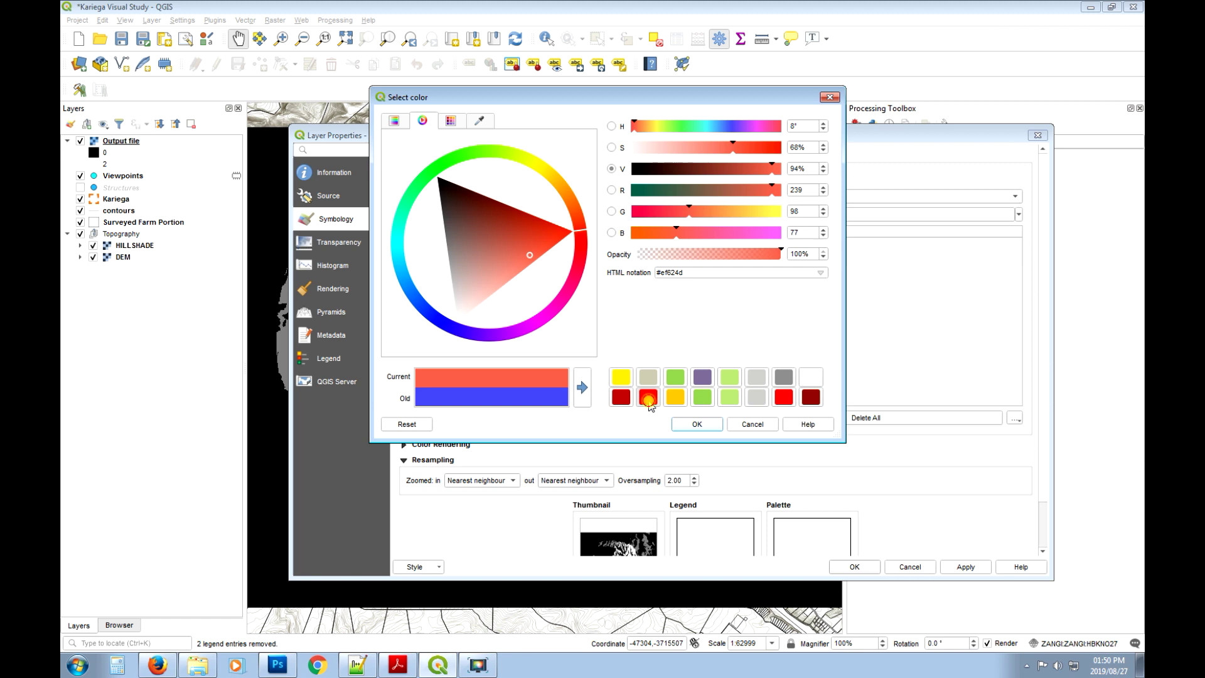
click(648, 398)
click(696, 423)
click(493, 286)
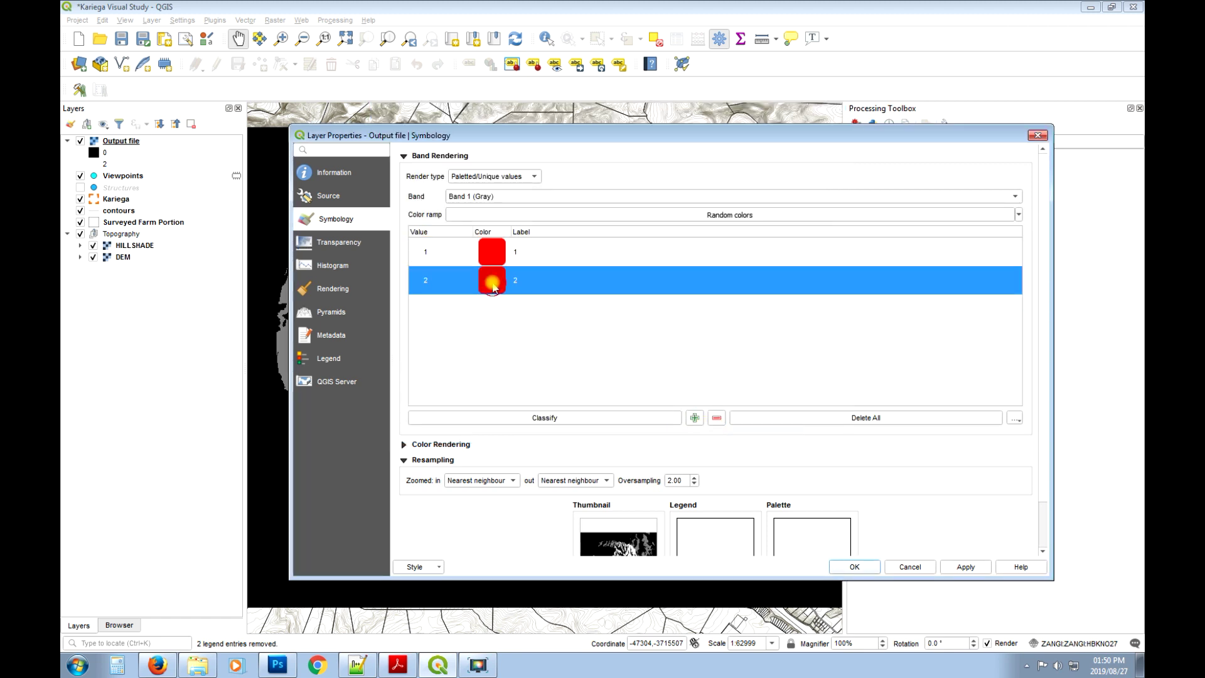
double_click(492, 285)
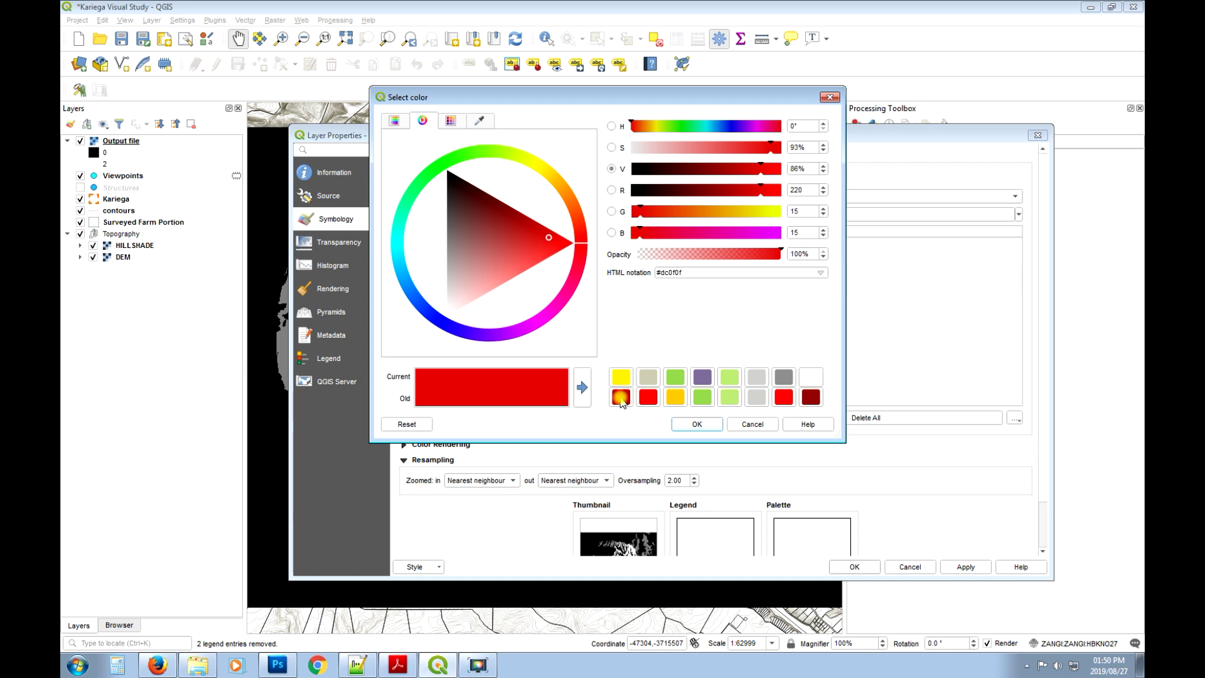
click(620, 398)
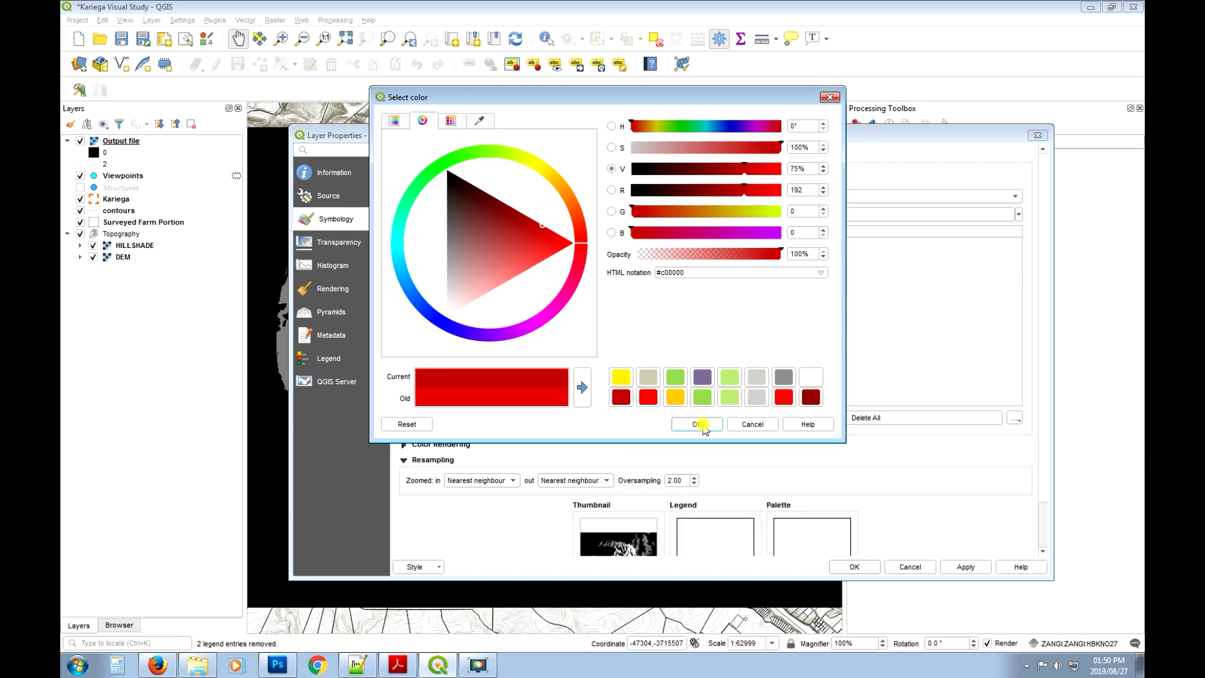
click(699, 424)
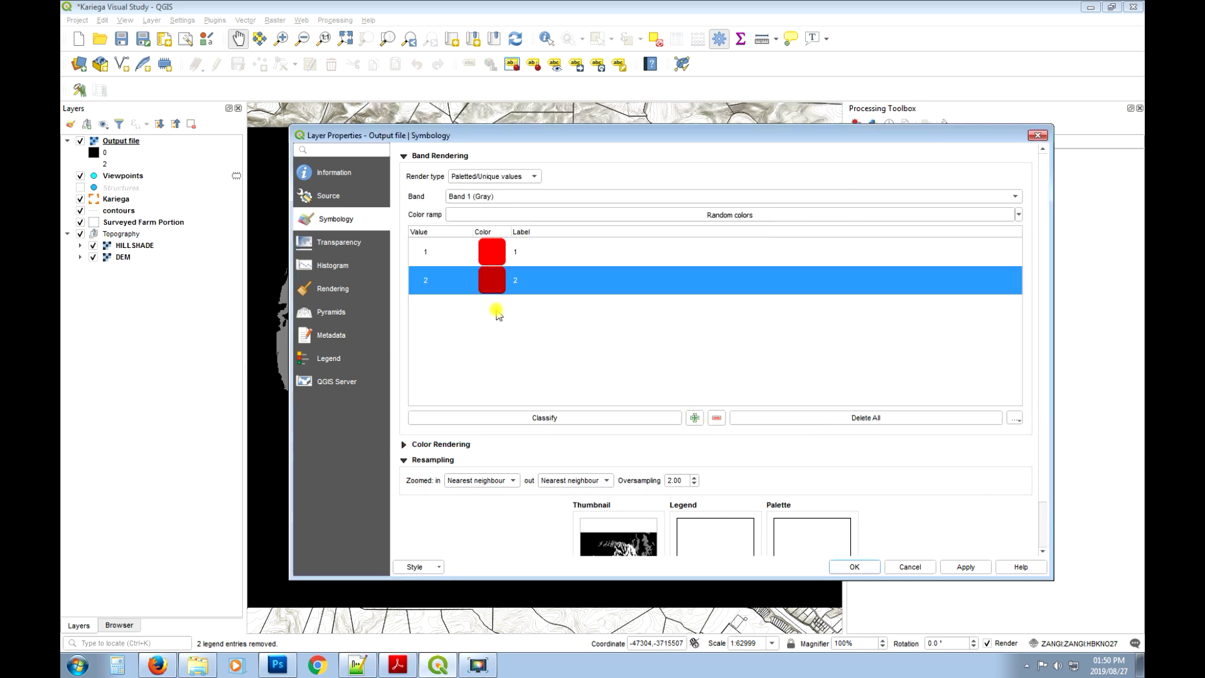
Change value 1's colour to orange.
click(492, 258)
click(492, 258)
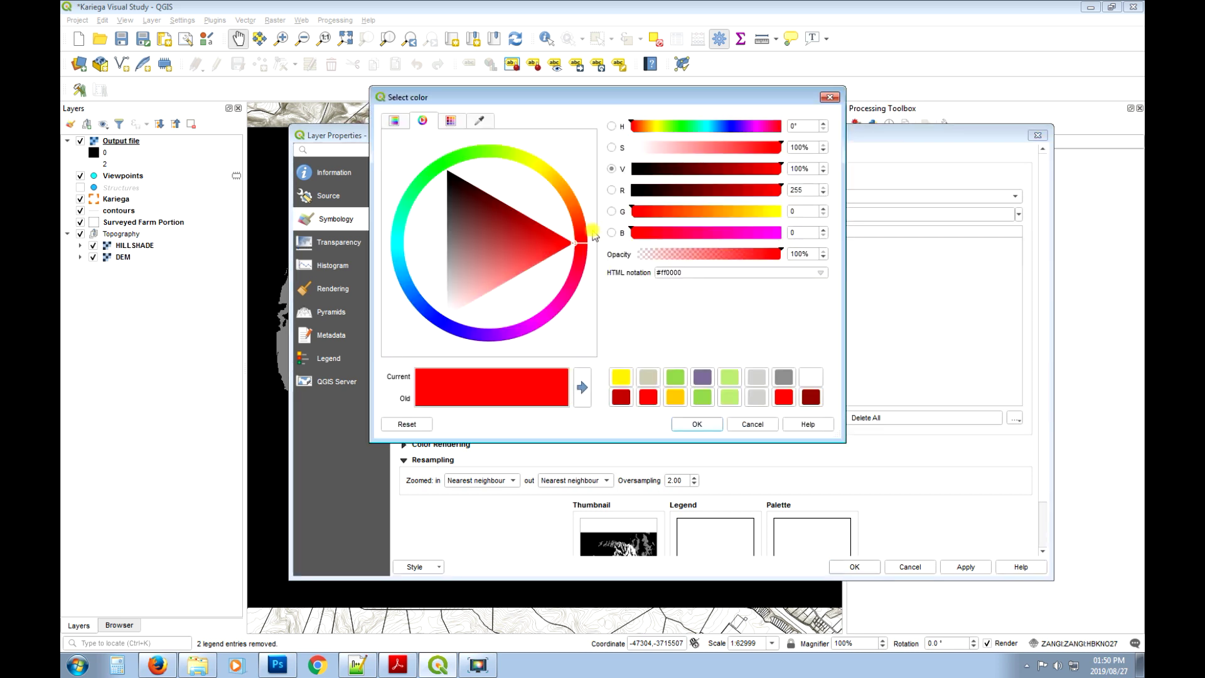
click(578, 213)
click(697, 424)
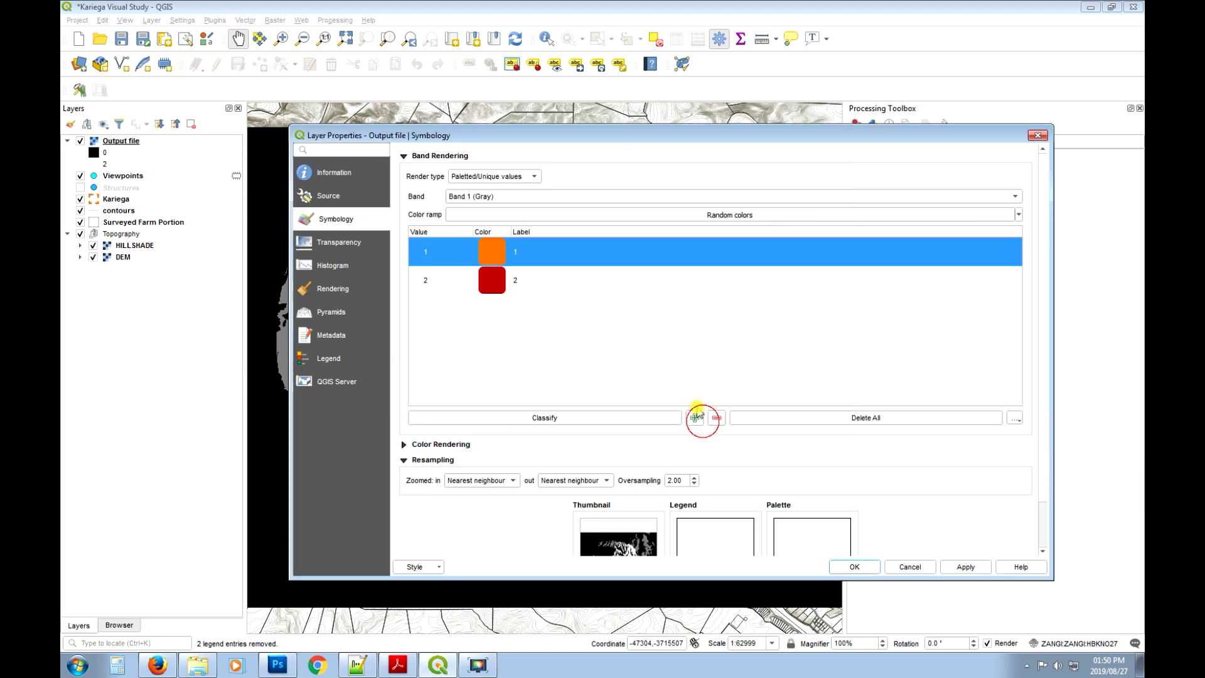
click(495, 285)
click(501, 254)
Set the viewshed raster's global opacity to about 57.7% and apply it.
click(353, 245)
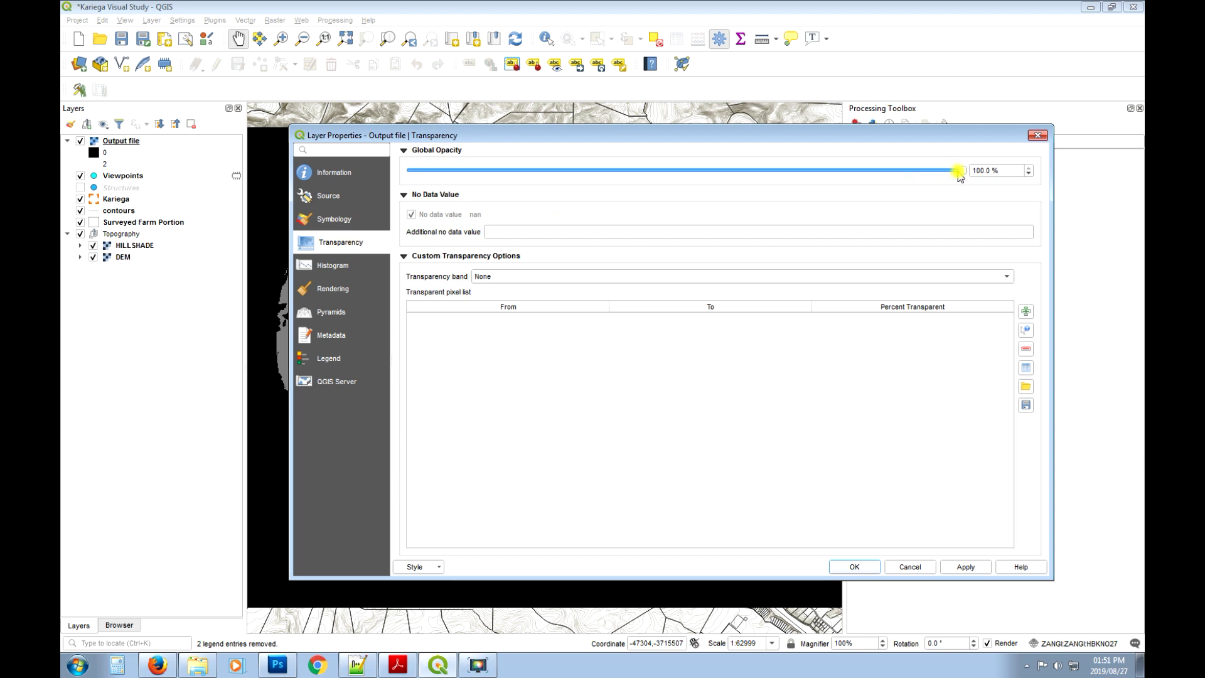
drag(961, 174, 739, 180)
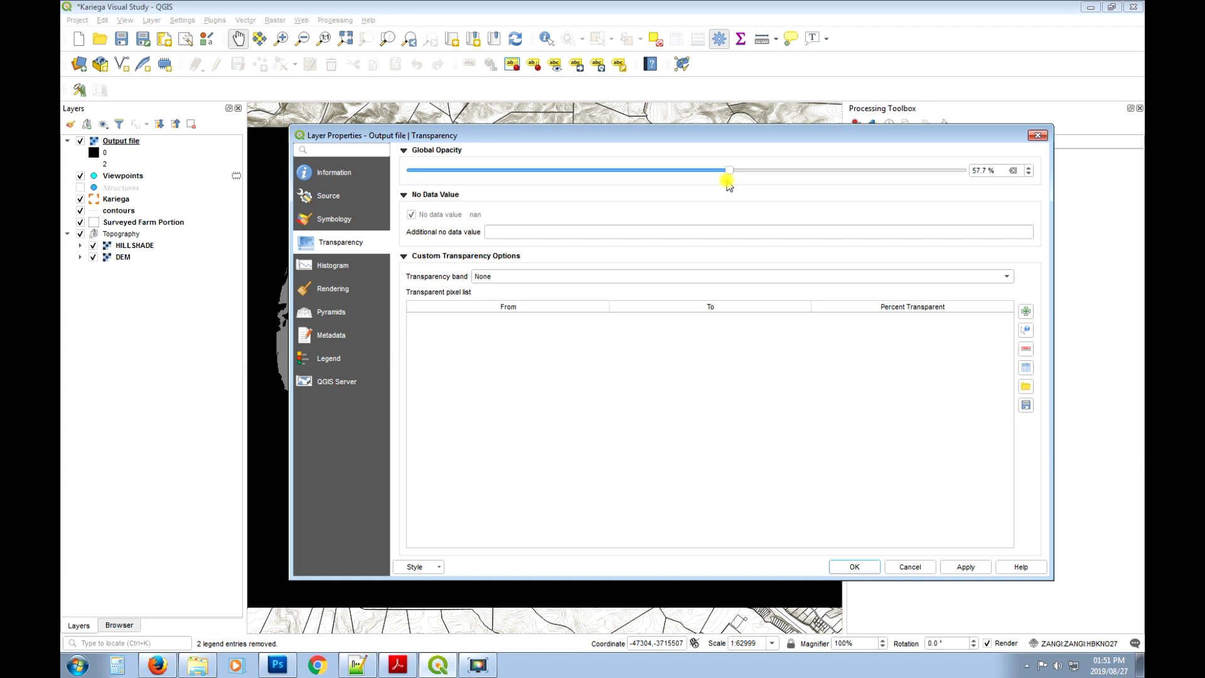
click(960, 568)
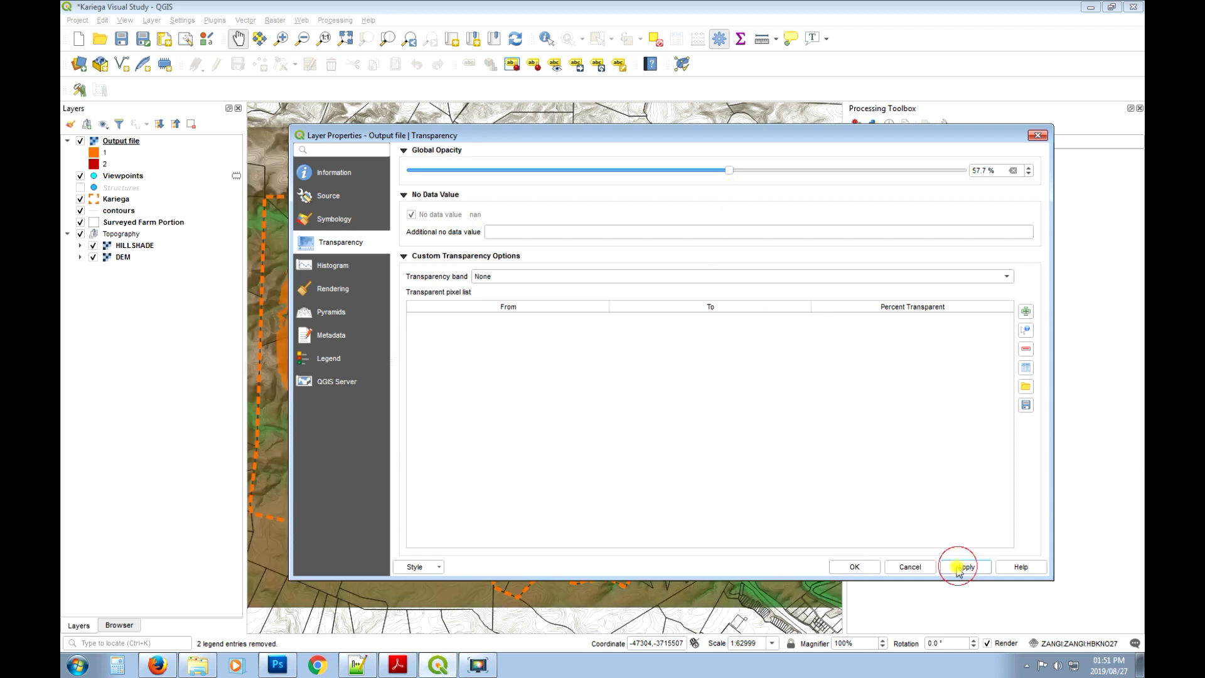
click(855, 565)
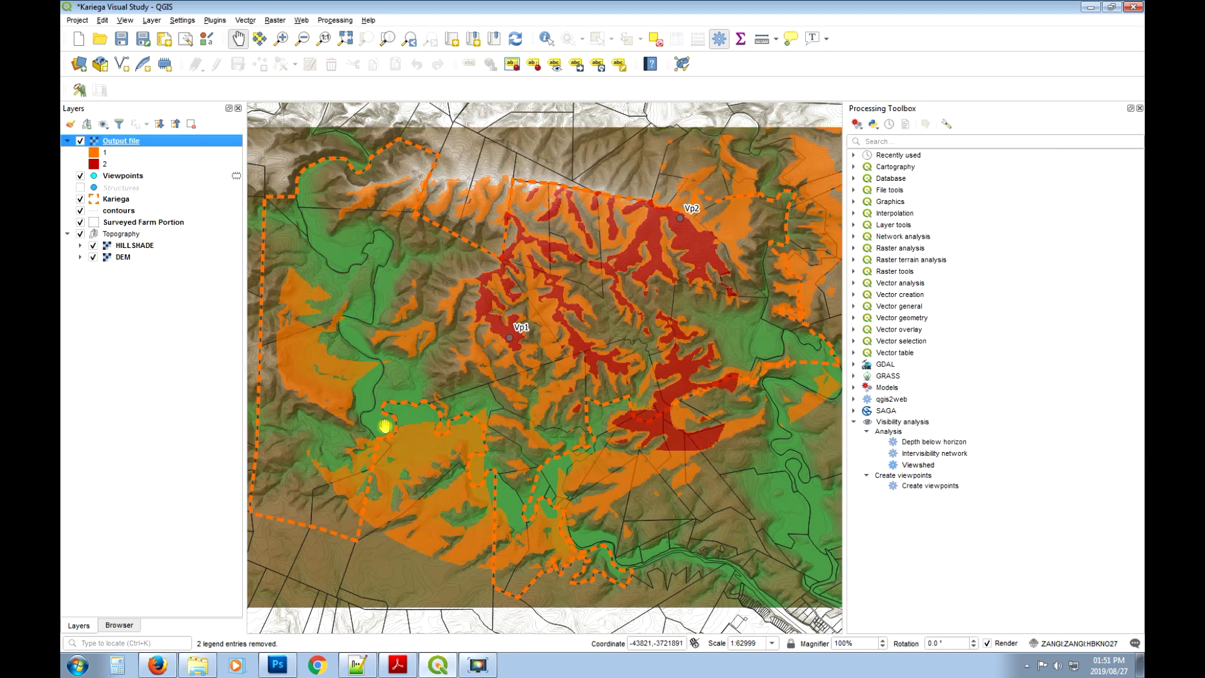
click(113, 199)
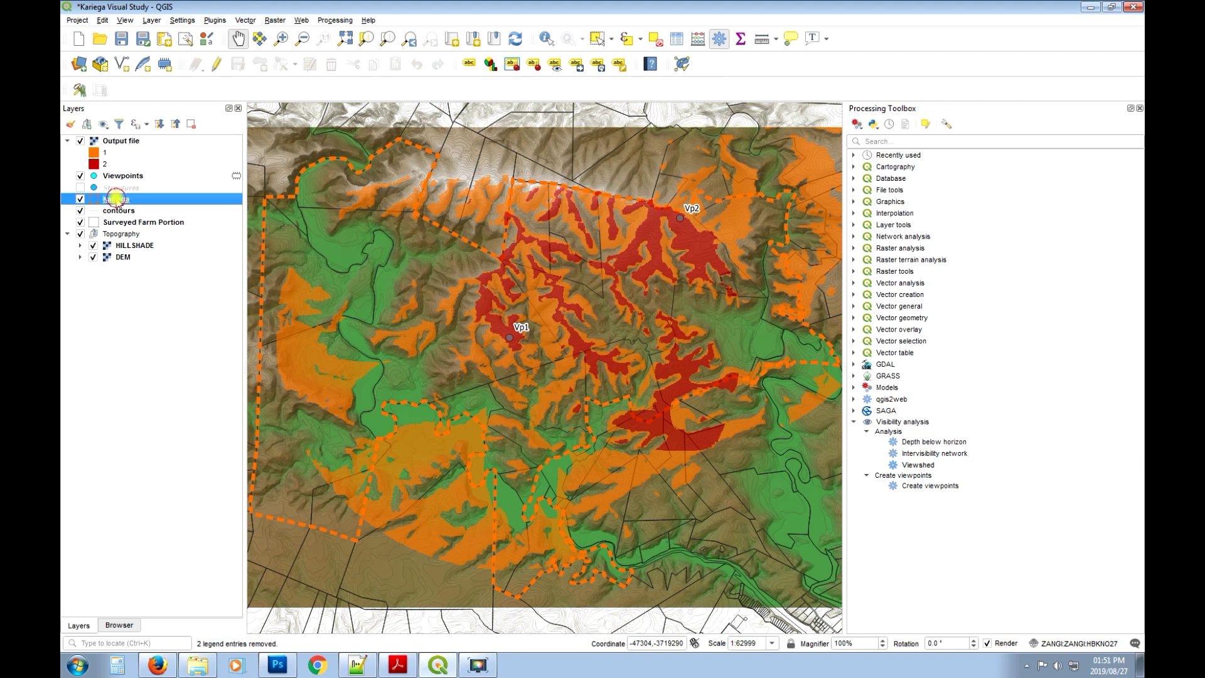
Set the Kariega Simple fill dashed outline colour to cyan (#0fefca).
click(469, 63)
click(869, 148)
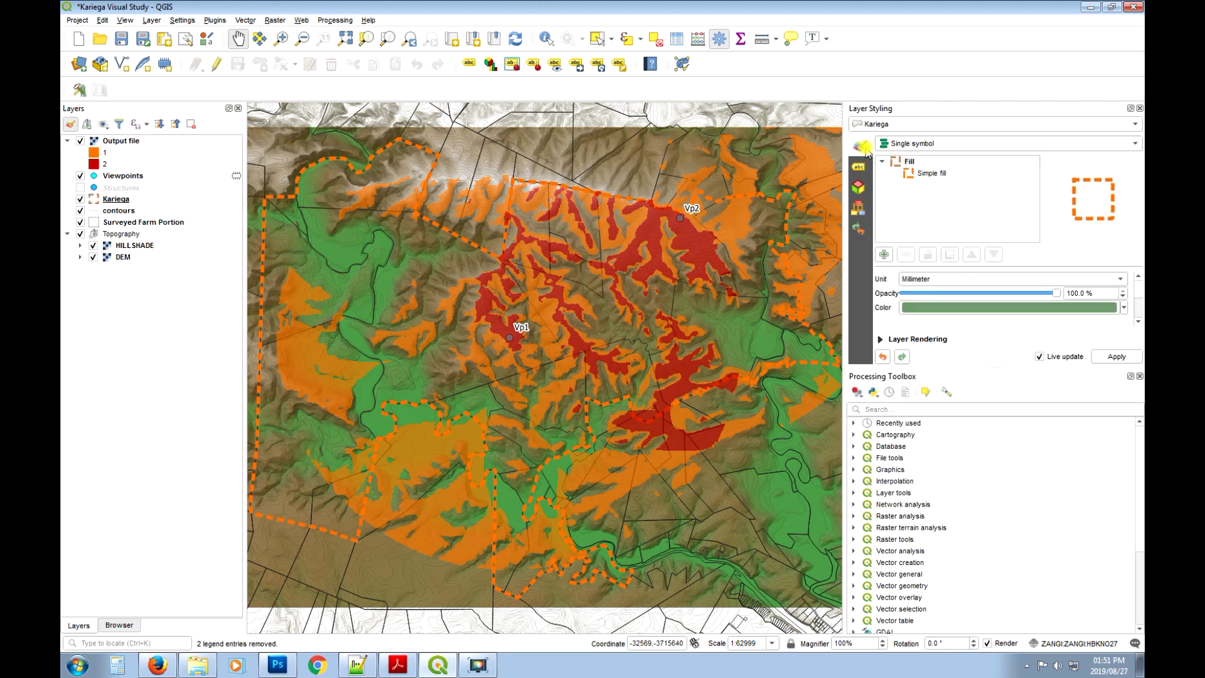
click(941, 173)
click(906, 161)
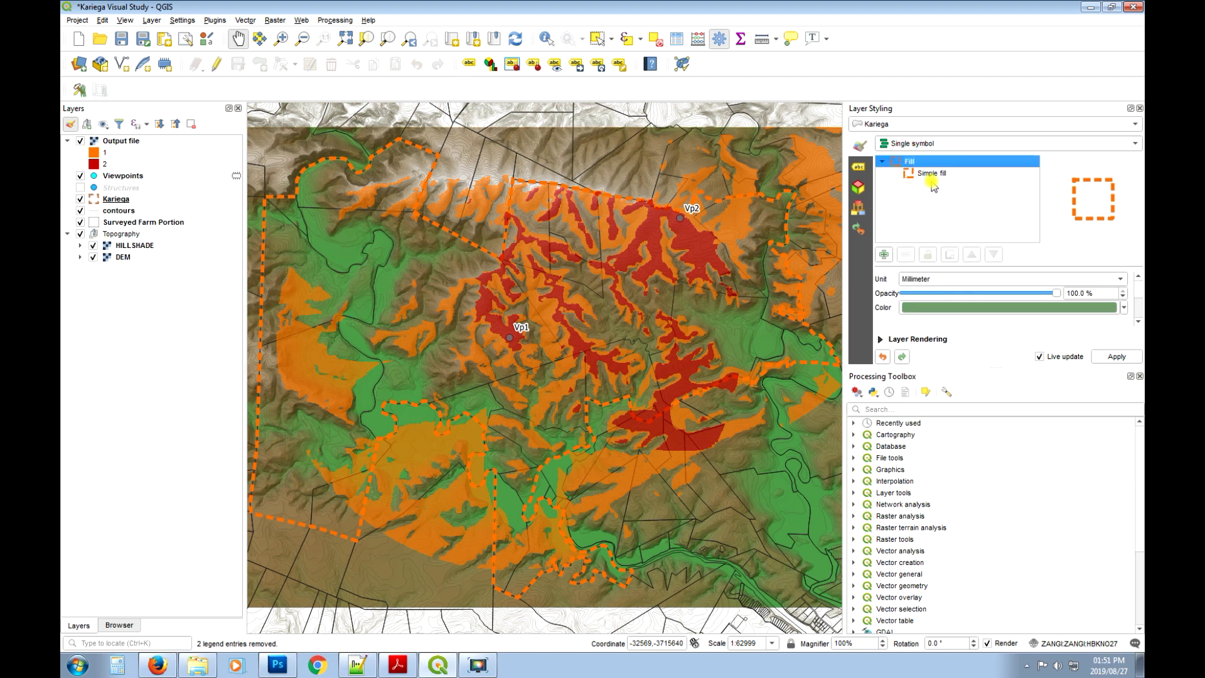
click(931, 175)
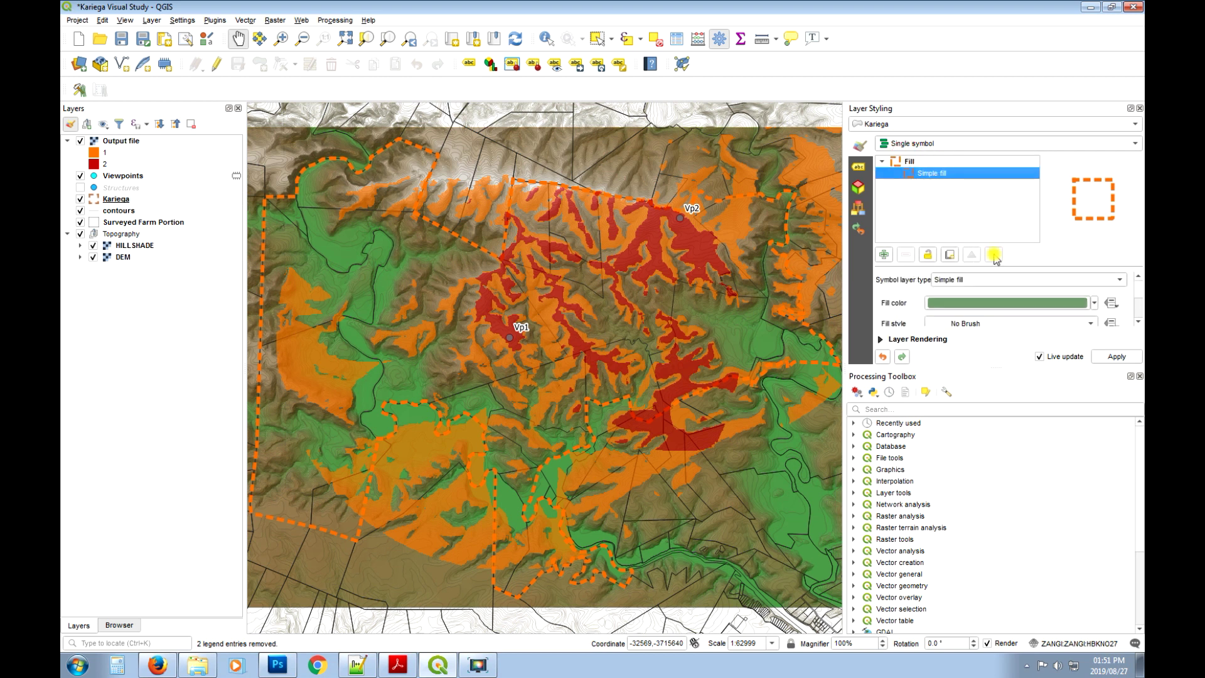
click(1139, 376)
click(979, 350)
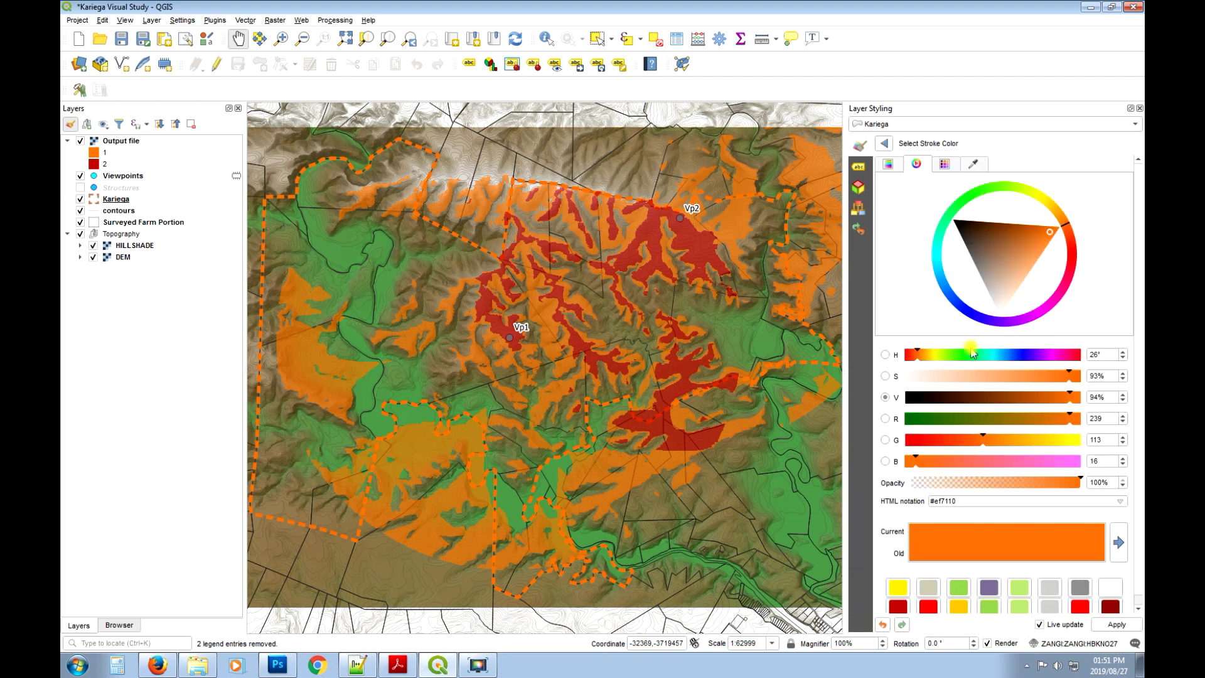
click(988, 354)
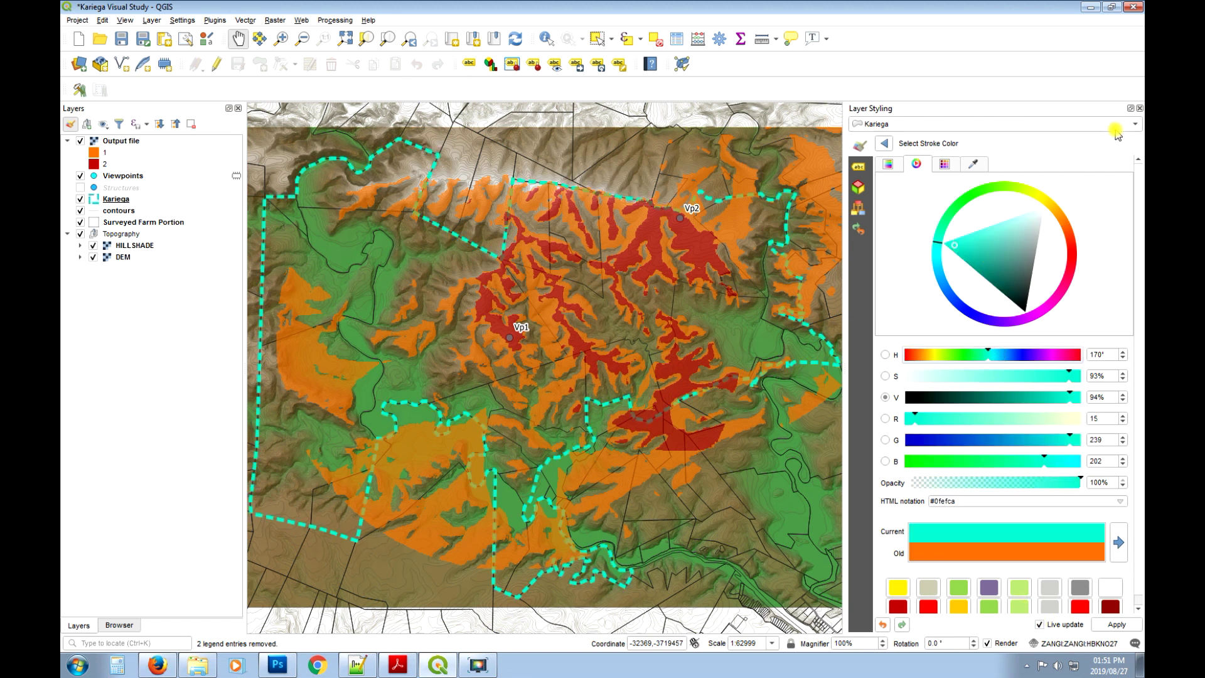
click(1139, 108)
click(117, 199)
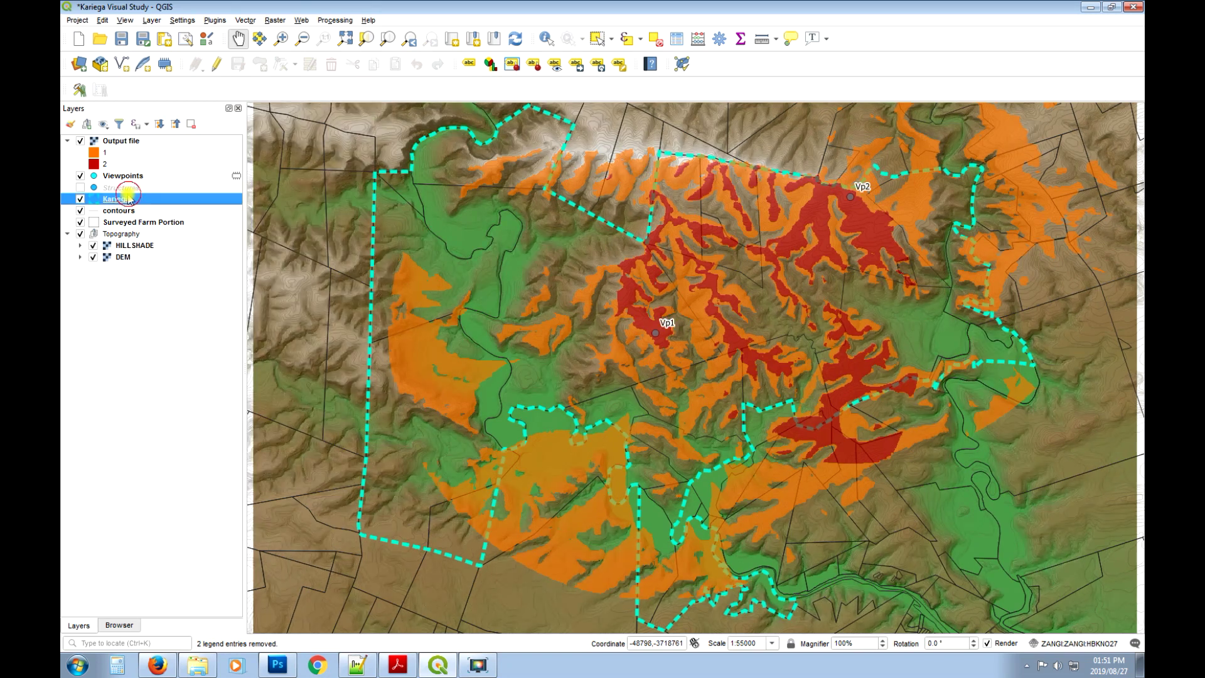
Move Kariega to the top and Viewpoints above the viewshed raster in the layer order.
drag(117, 199, 117, 140)
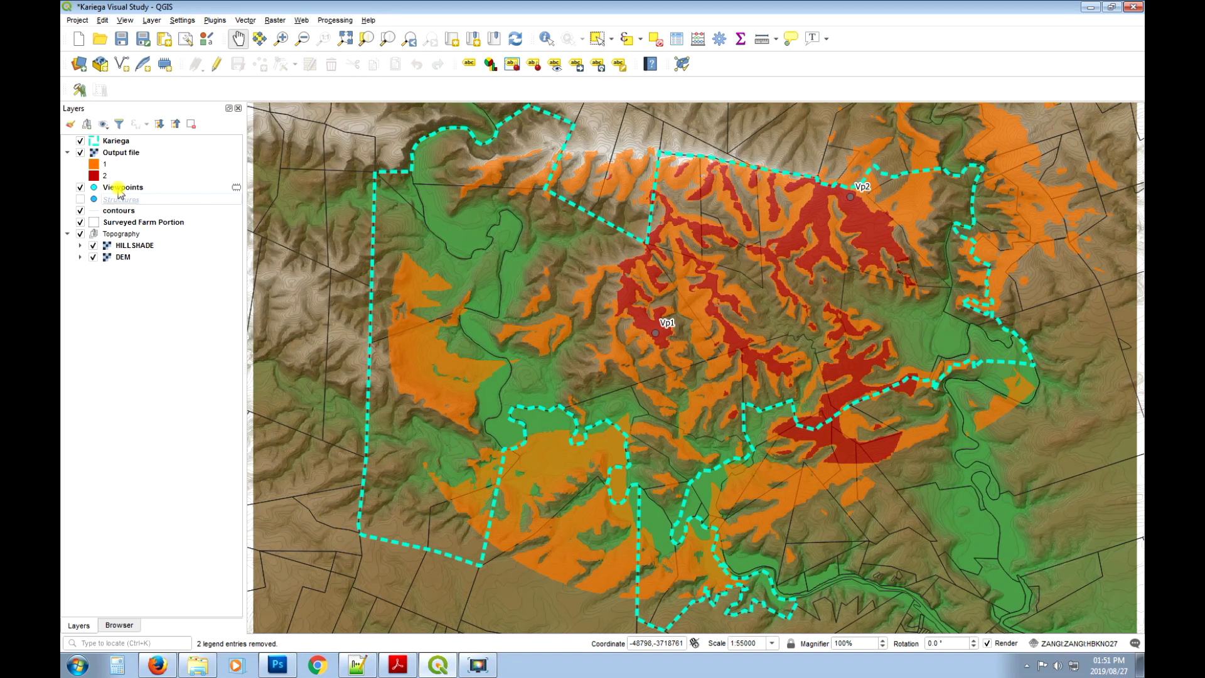
click(100, 188)
drag(100, 188, 121, 151)
Rename the Output file layer to 'Viewshed'.
click(173, 166)
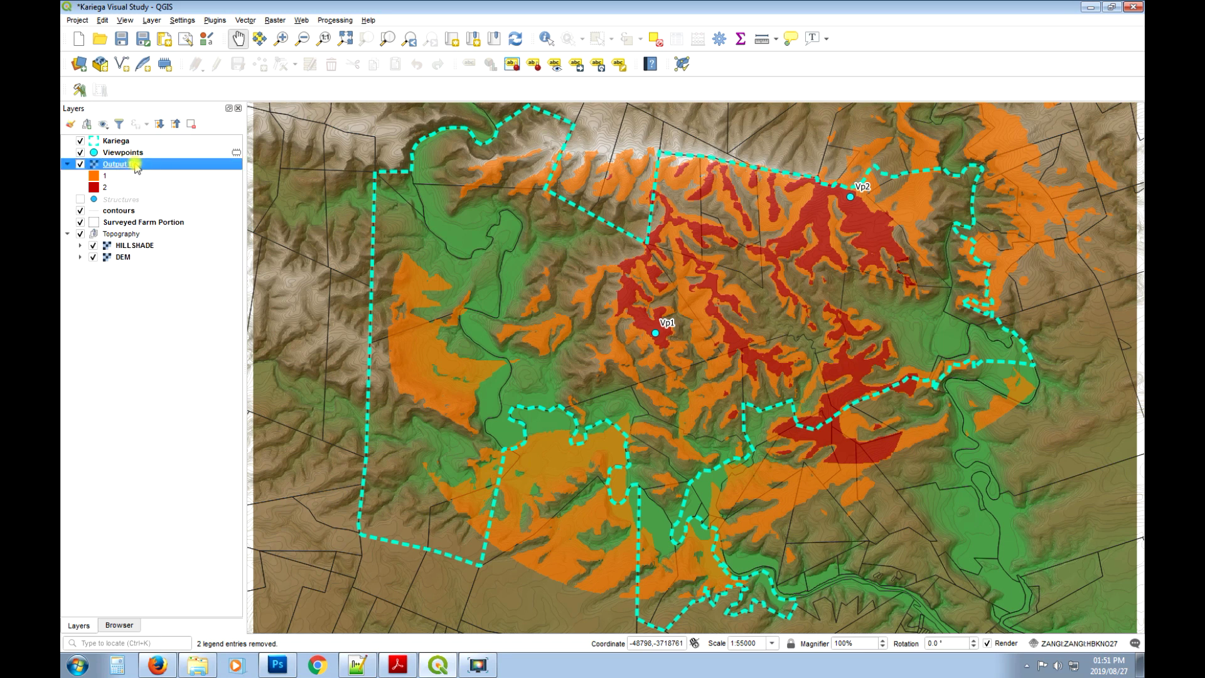
right_click(136, 166)
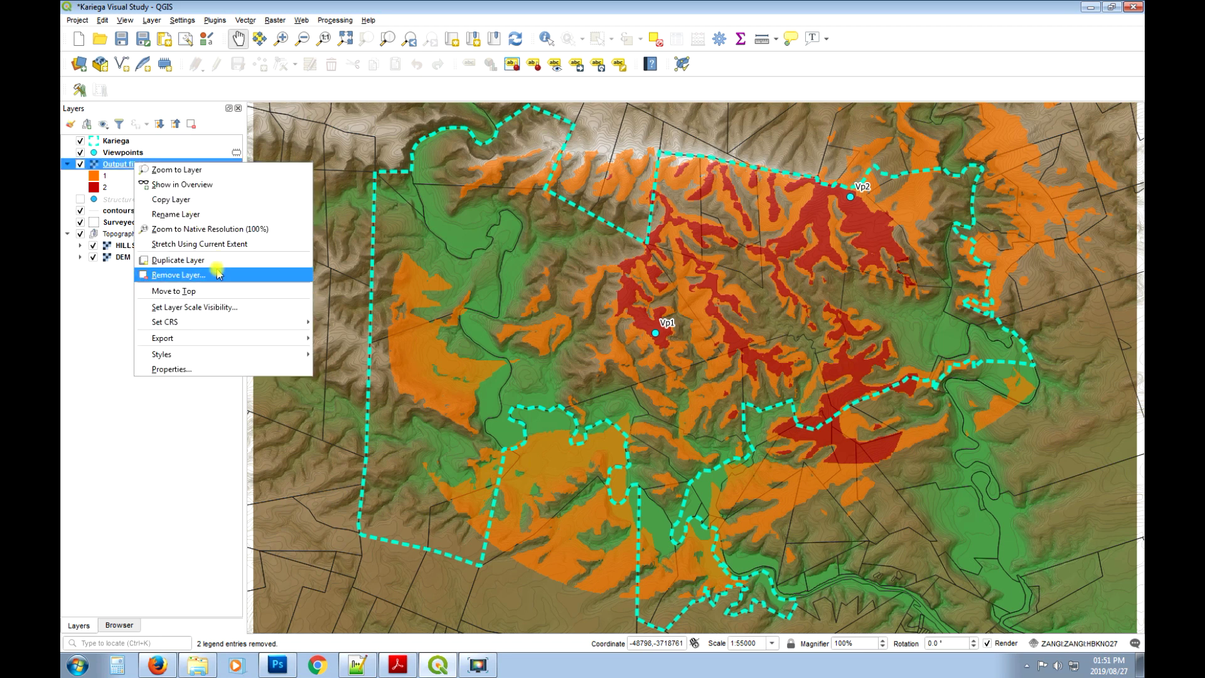
click(207, 215)
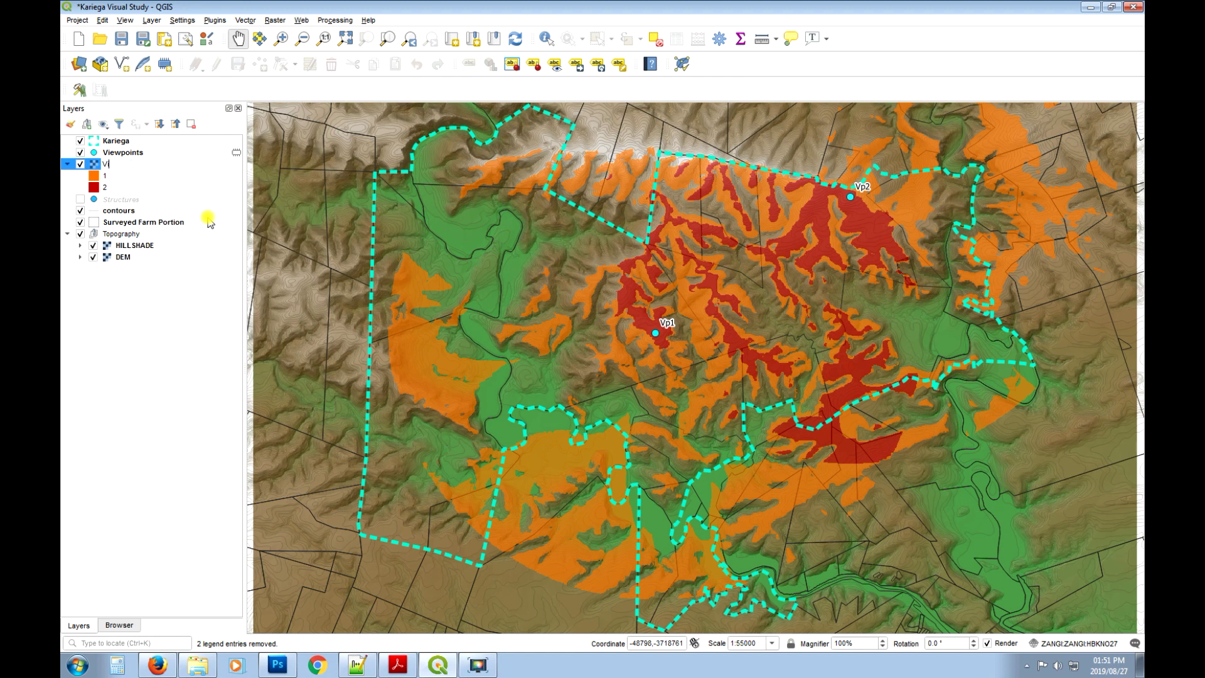
text(Viewshed)
click(144, 319)
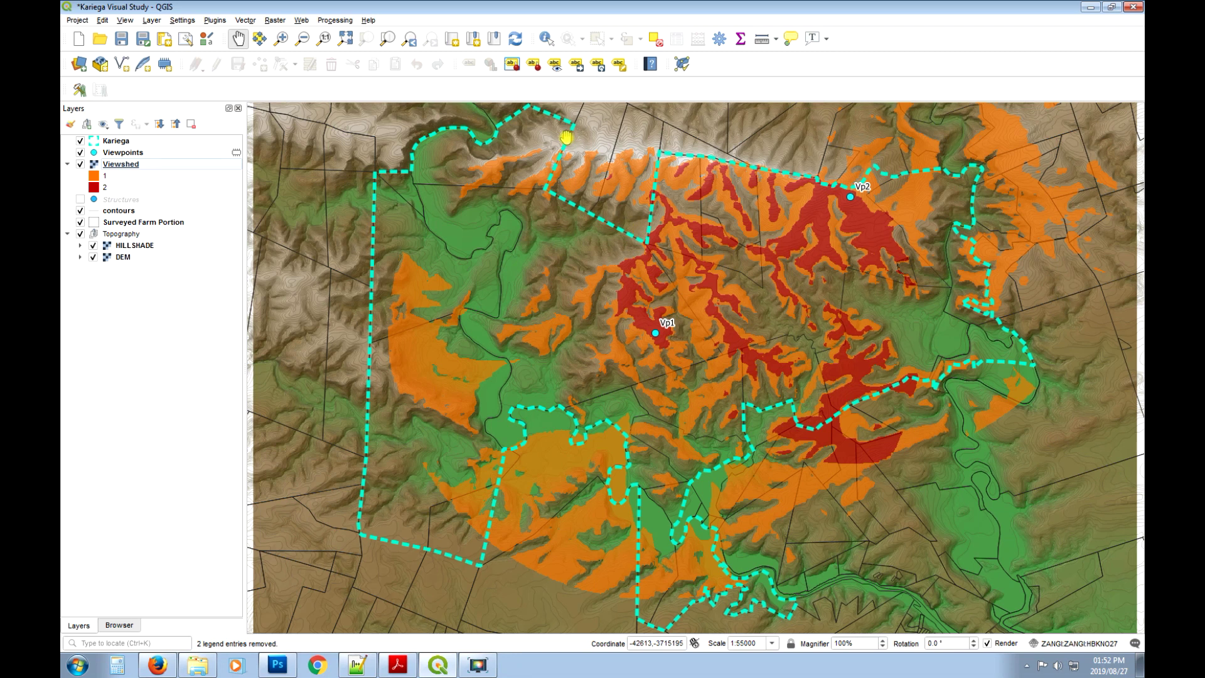
Measure a line starting at viewpoint Vp2, reading 8335.730 m total, then close the results.
click(761, 38)
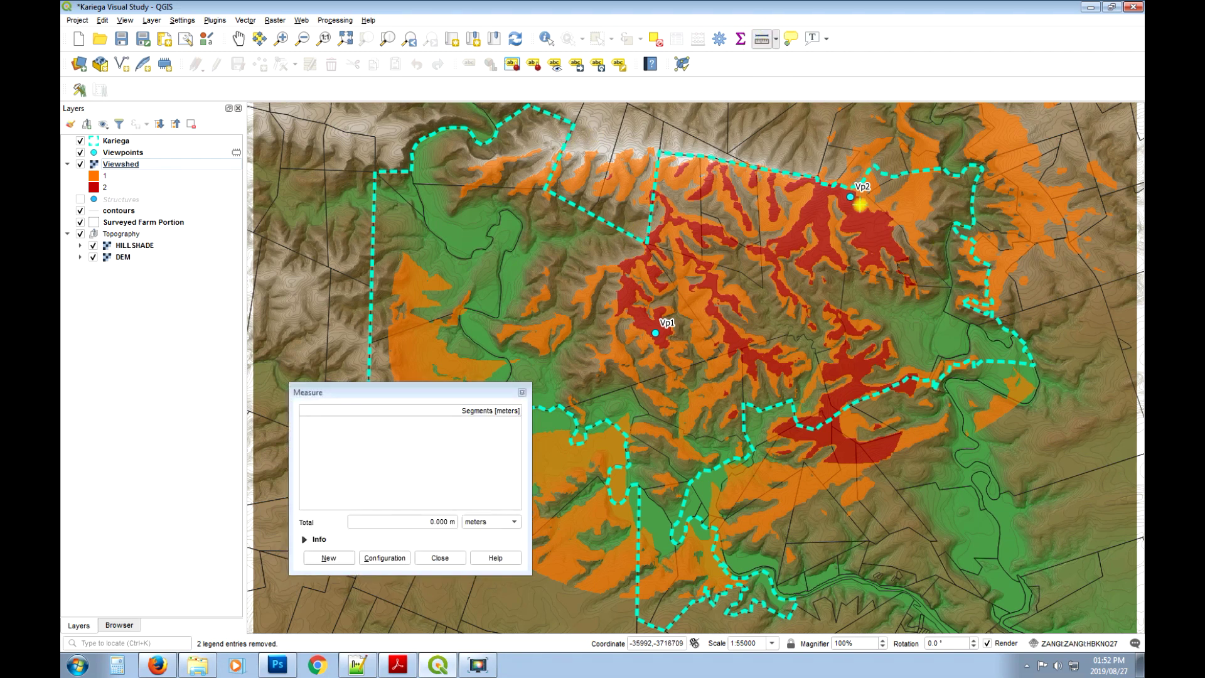
click(852, 196)
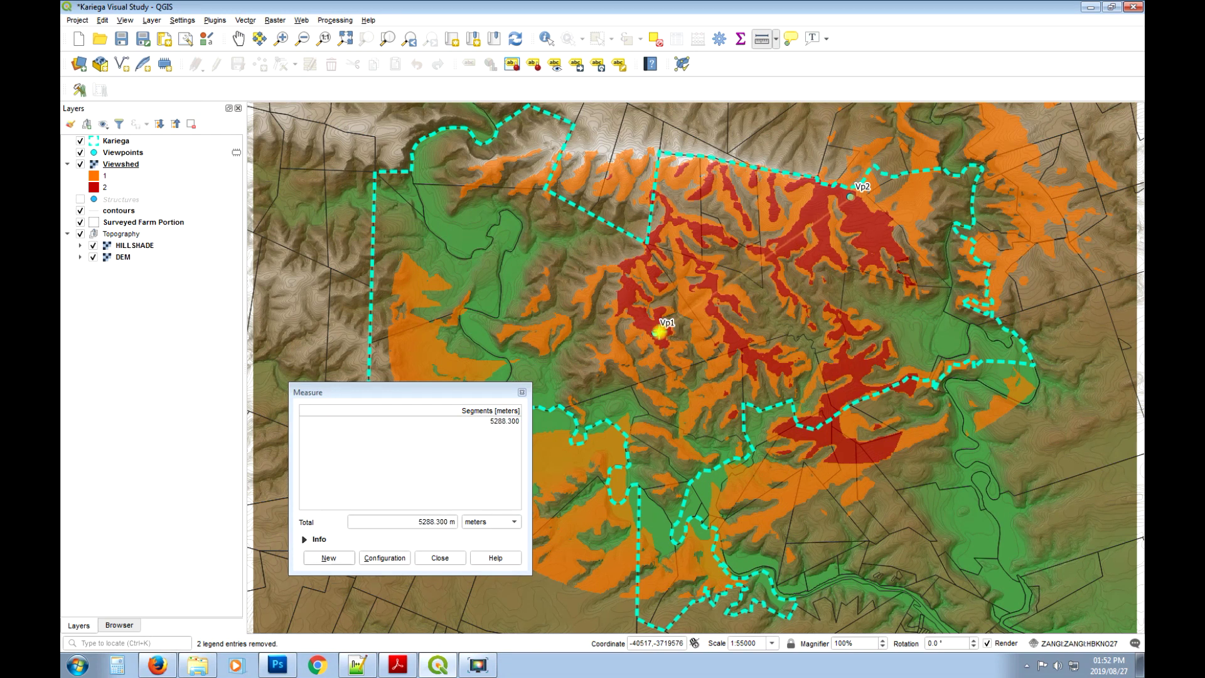
click(521, 391)
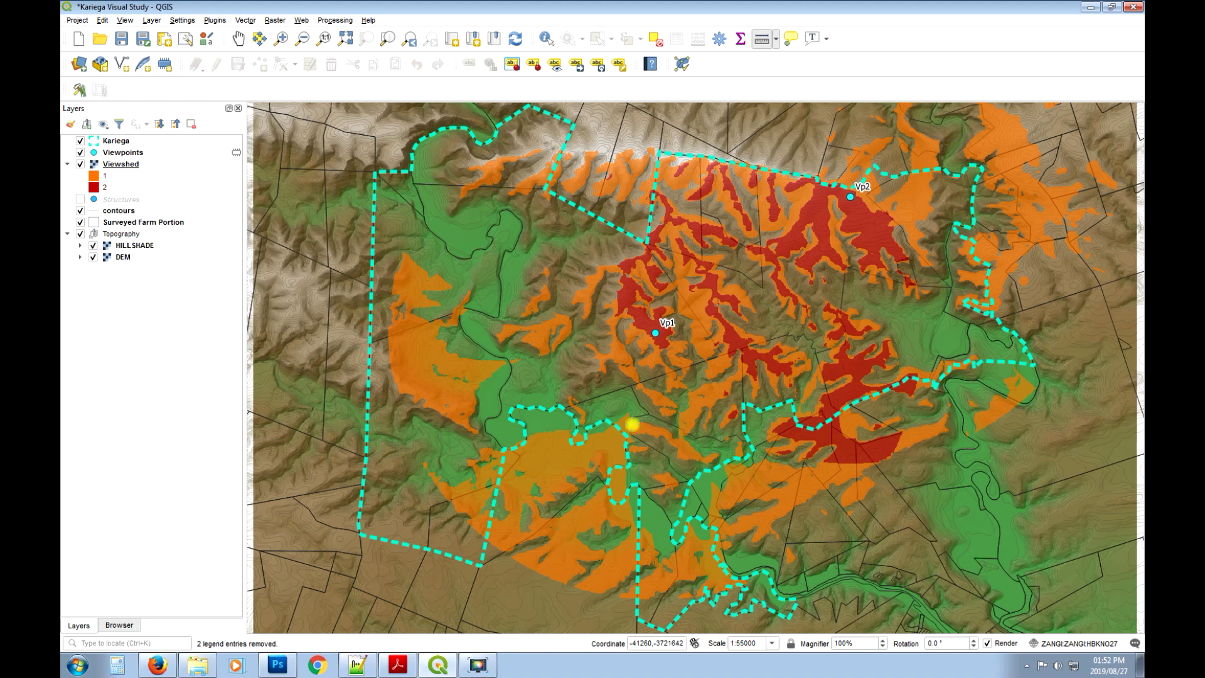